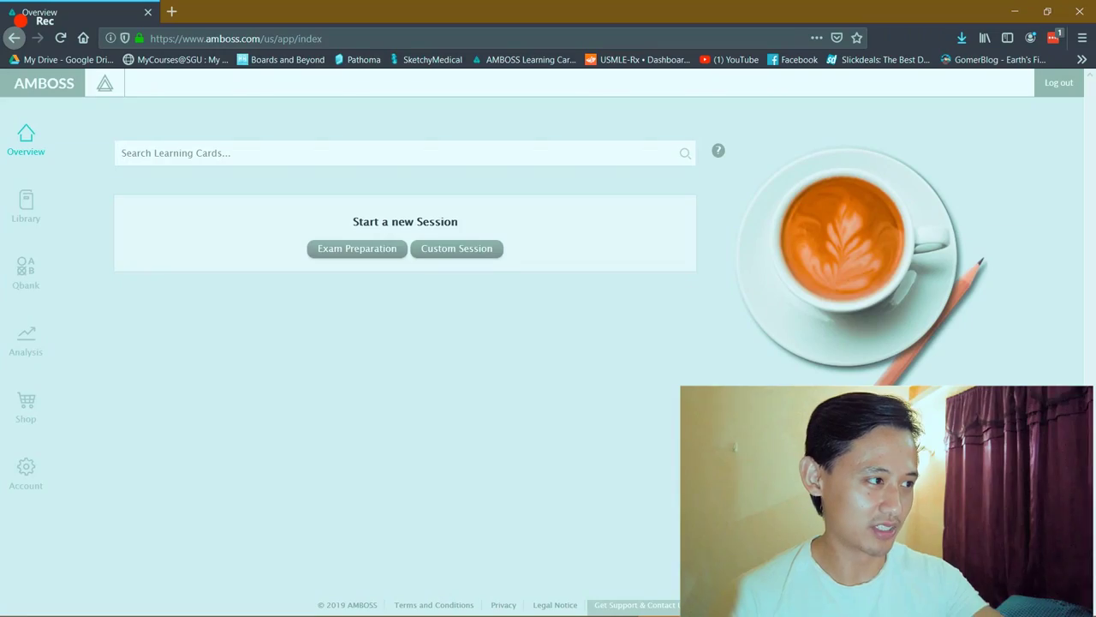
Search the AMBOSS library for 'hemorrhage', open Hemorrhagic shock, then return to Anki
left_click(25, 205)
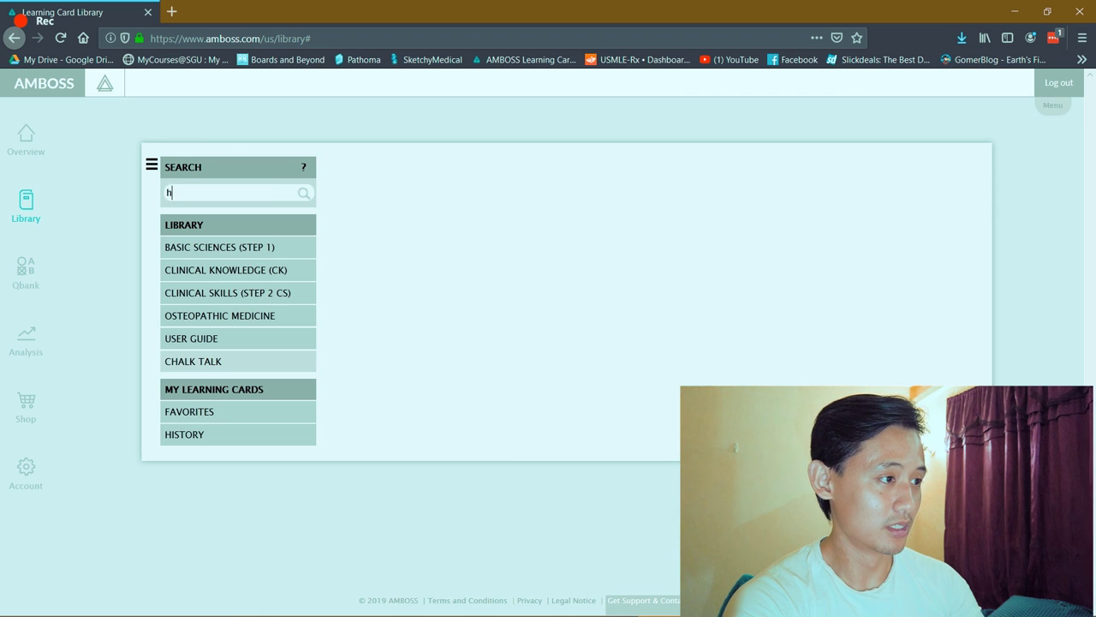
type("hemorrahge")
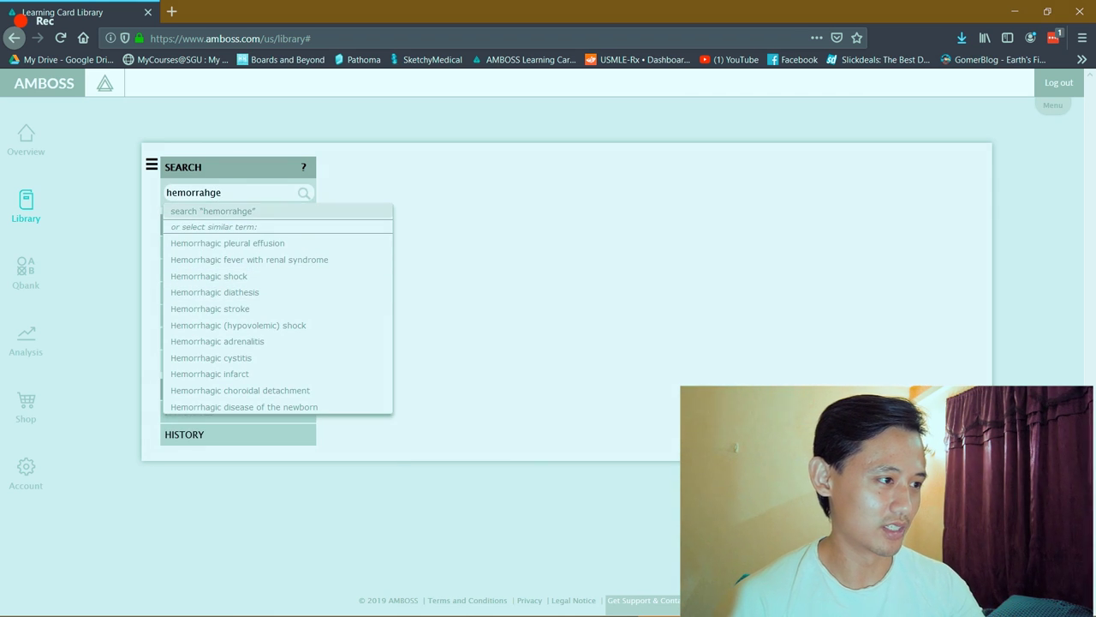
left_click(209, 276)
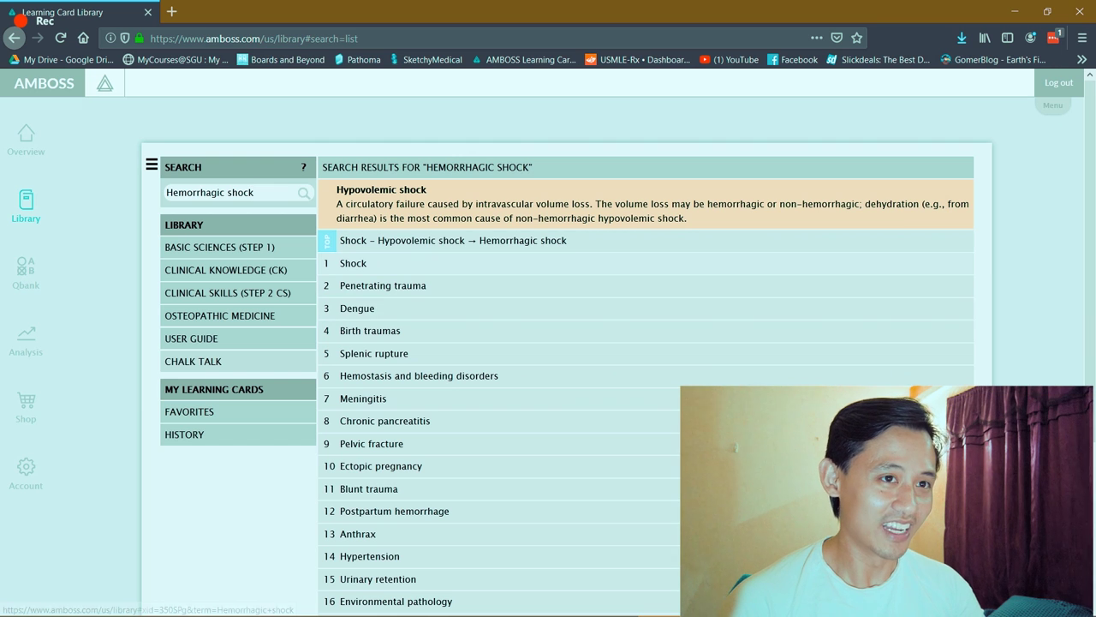
key("alt+Tab")
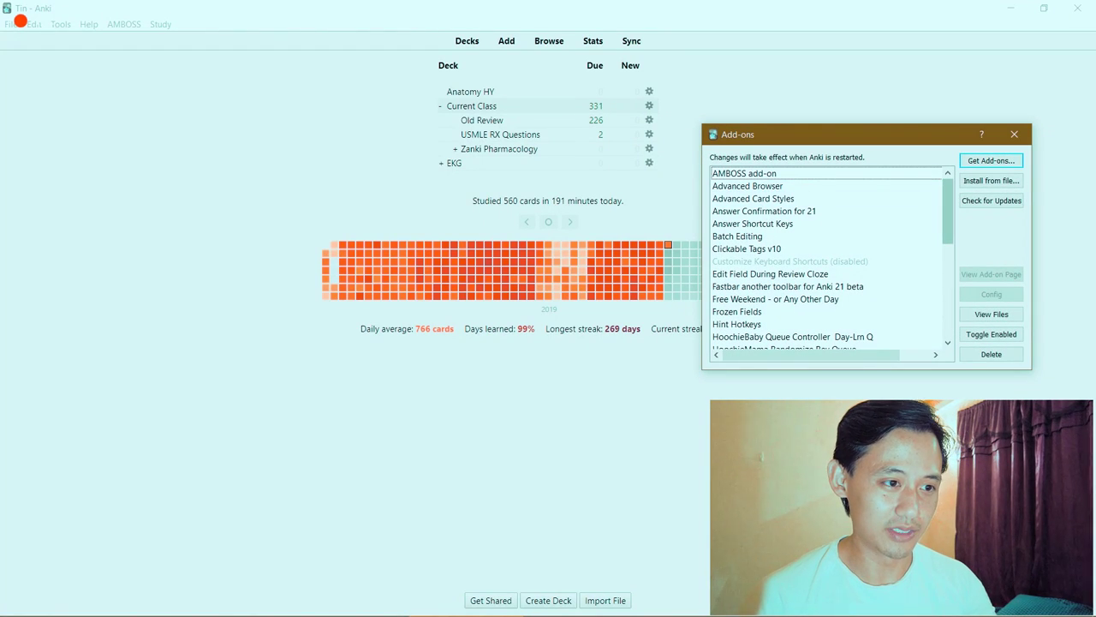
Scroll through the installed add-ons list, including AMBOSS, then close it
scroll(827, 257, "down", 1)
scroll(826, 257, "up", 1)
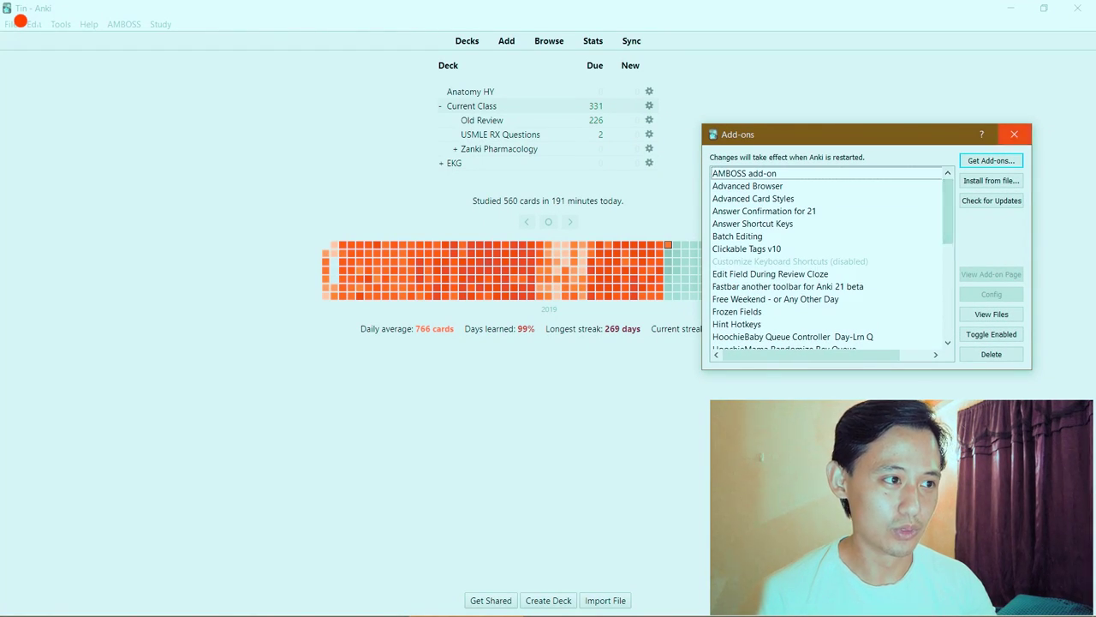
key("Escape")
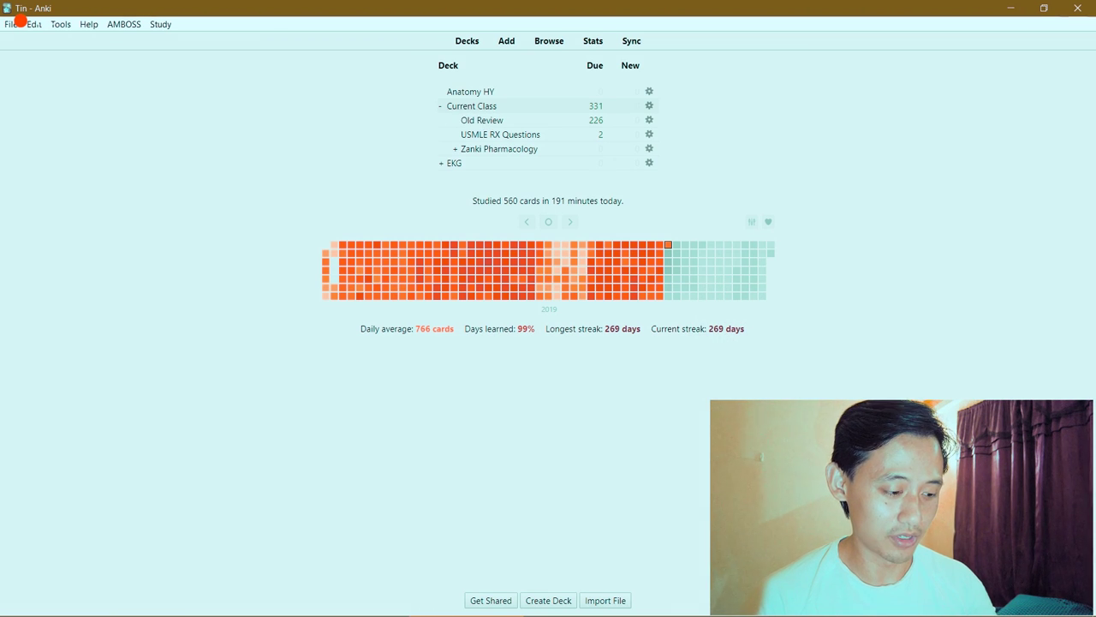
Study the Current Class deck, reveal the Polyenes card answer, and select the word 'leakage'
key("s")
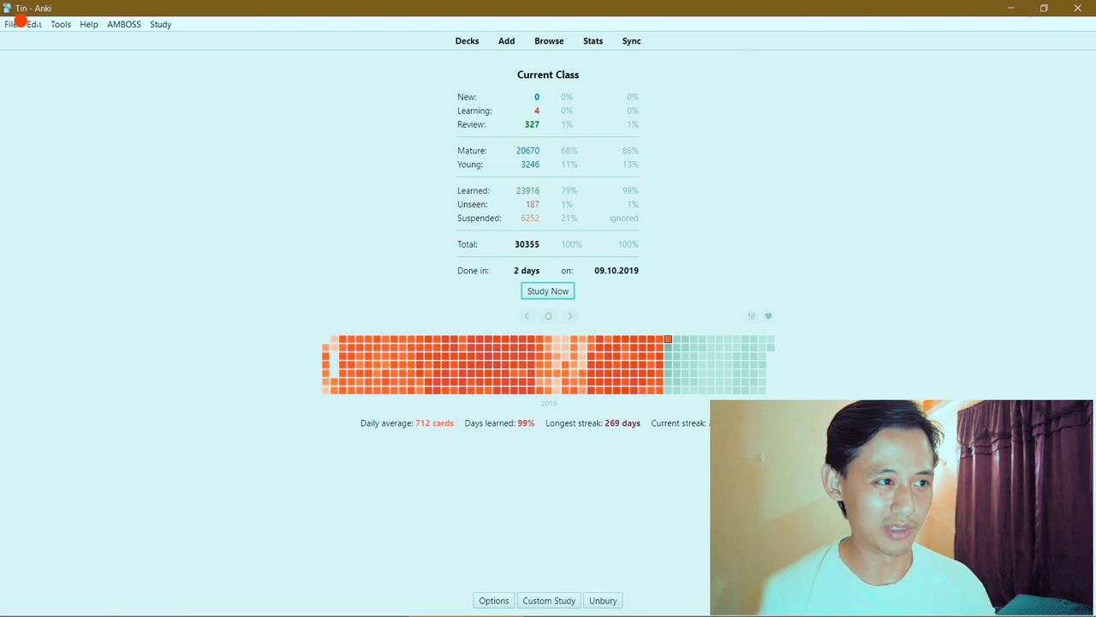
key("s")
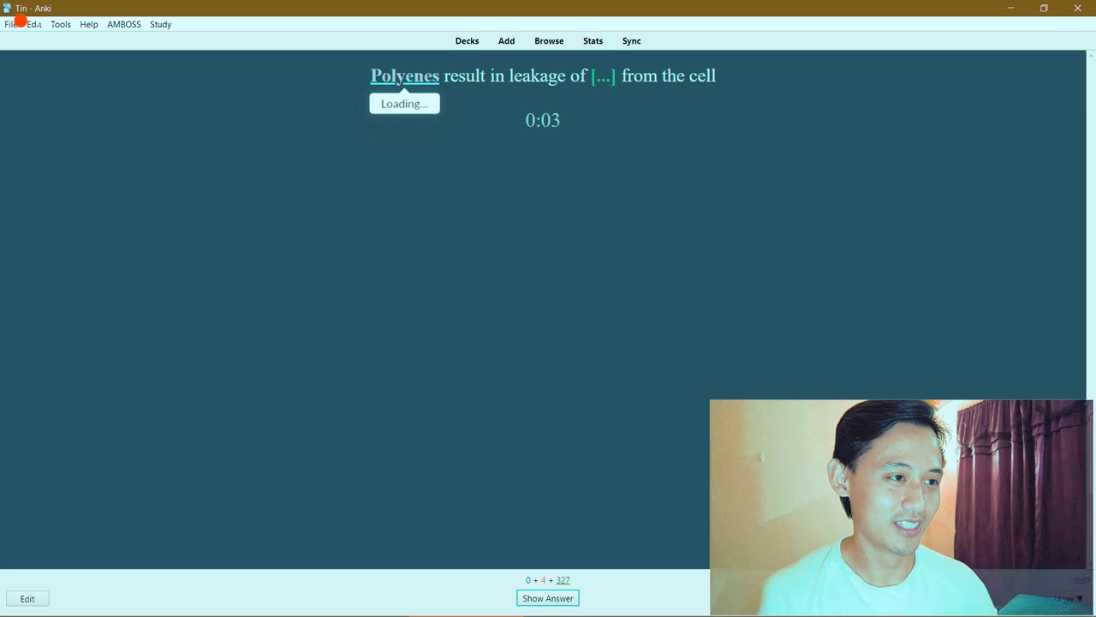
key("space")
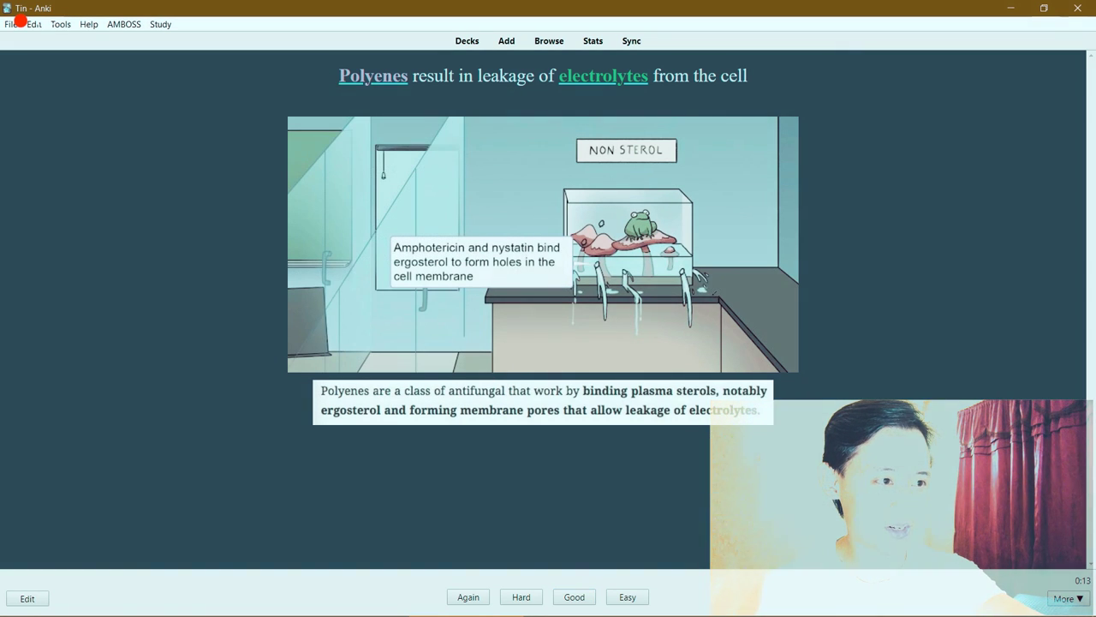
double_click(506, 76)
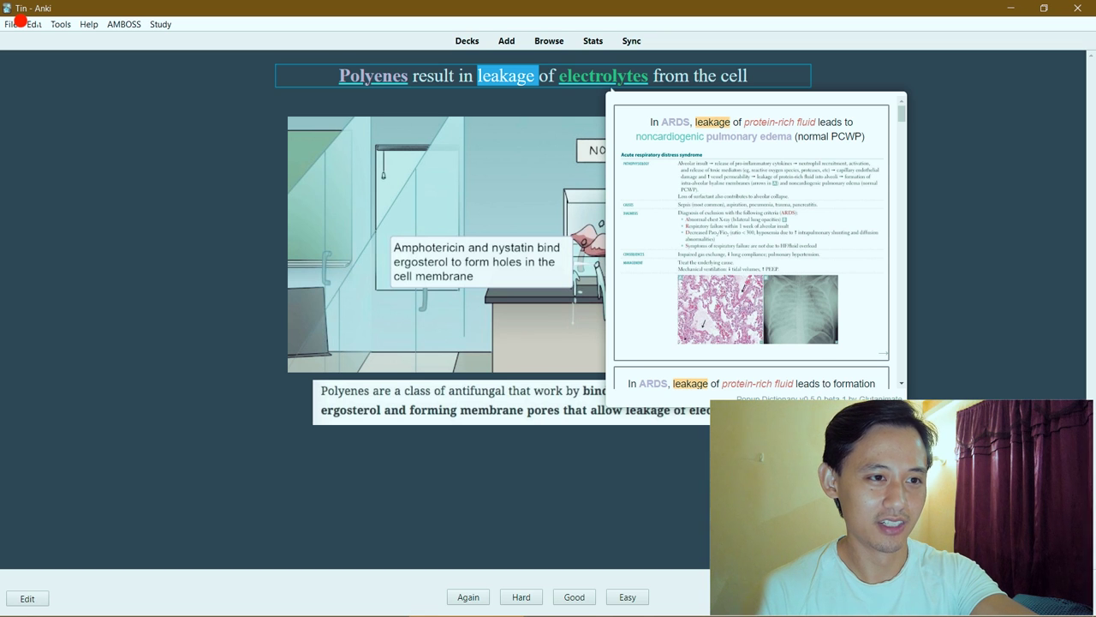
Scroll the 'leakage' popup through its ARDS and urinary incontinence card entries
scroll(612, 89, "down", 3)
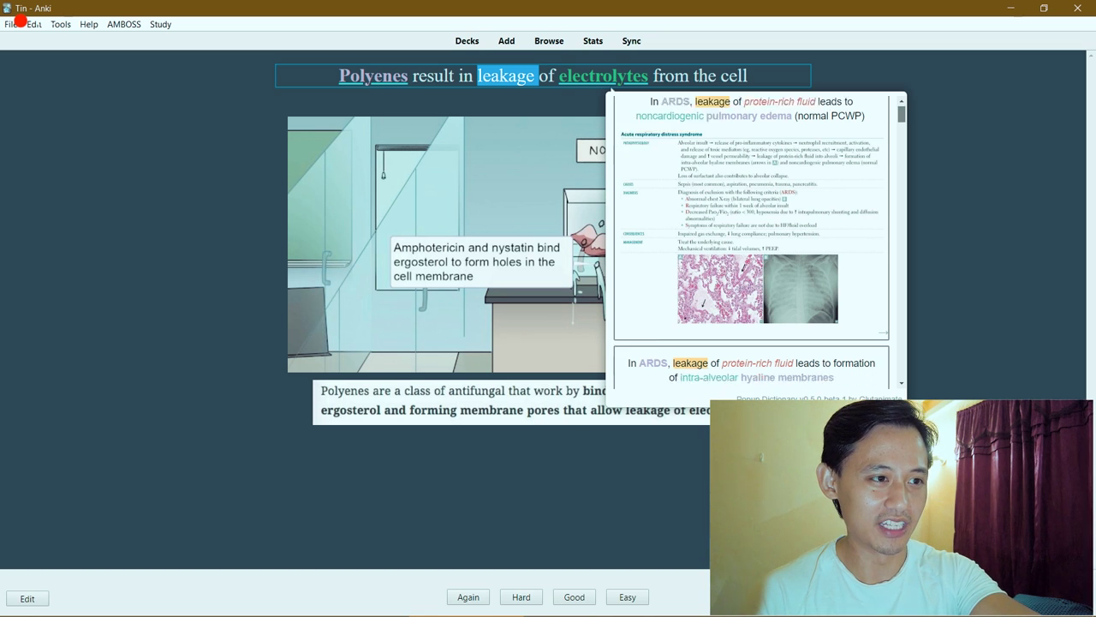
scroll(612, 89, "down", 1)
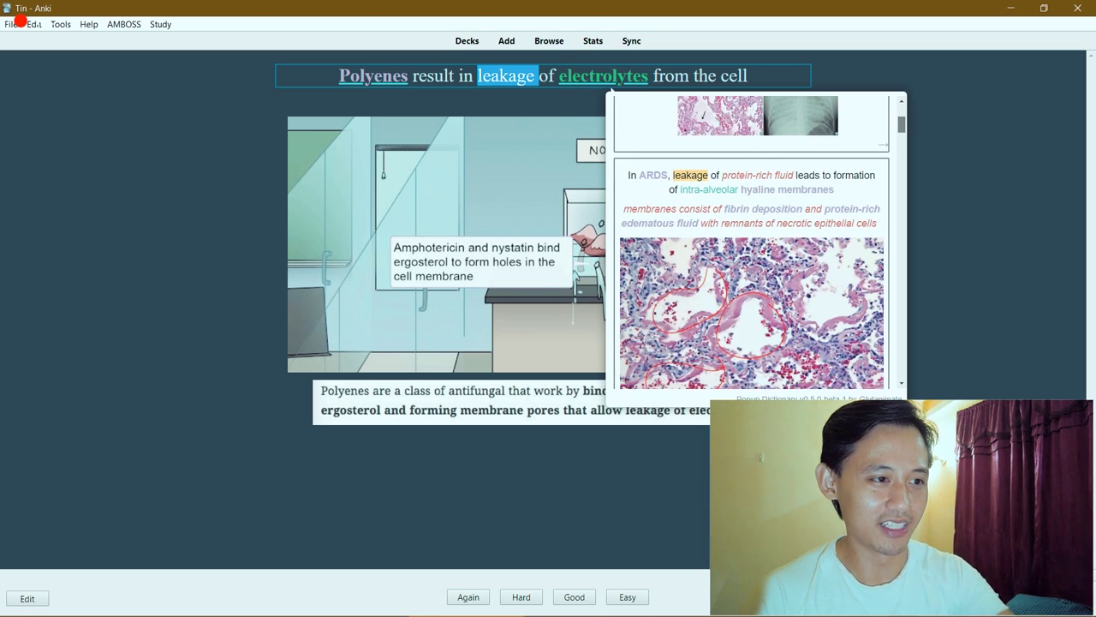
scroll(611, 89, "down", 6)
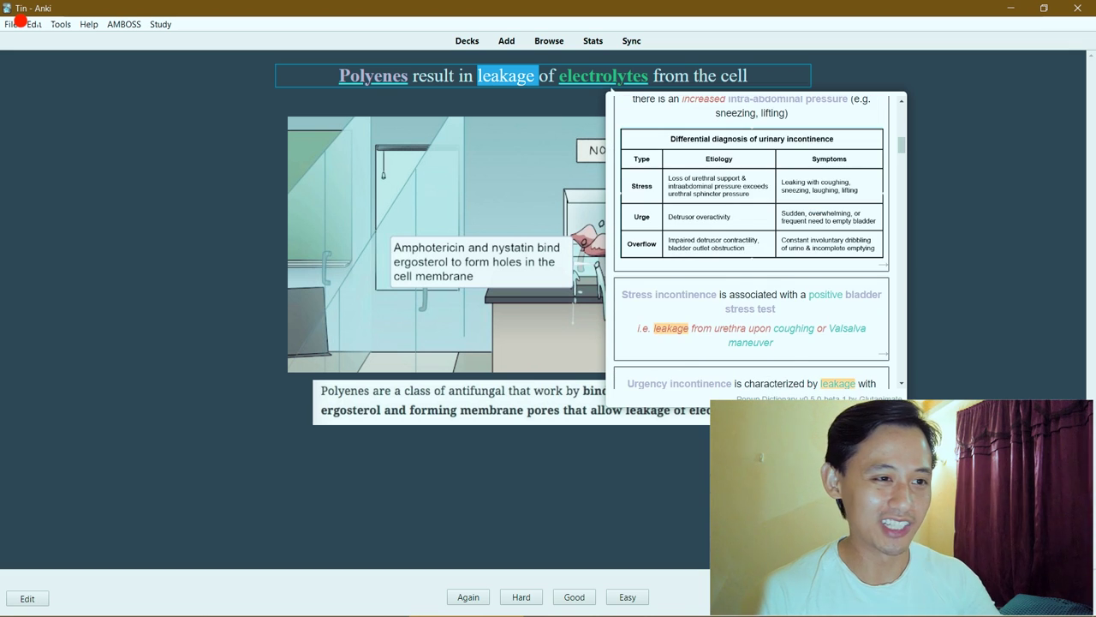
scroll(611, 89, "up", 1)
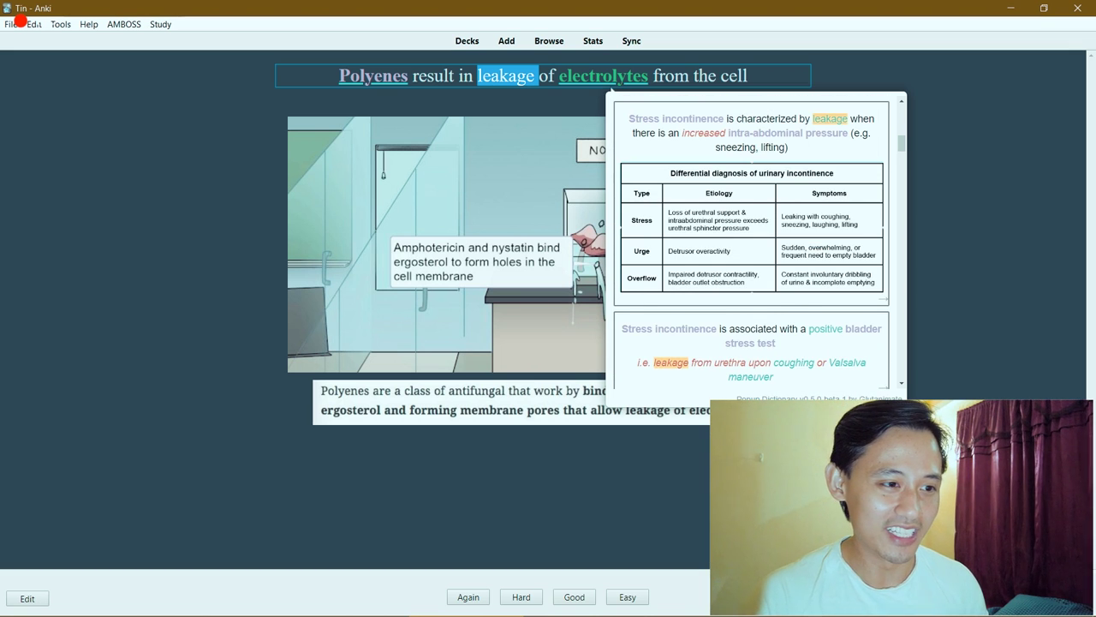
scroll(612, 89, "down", 1)
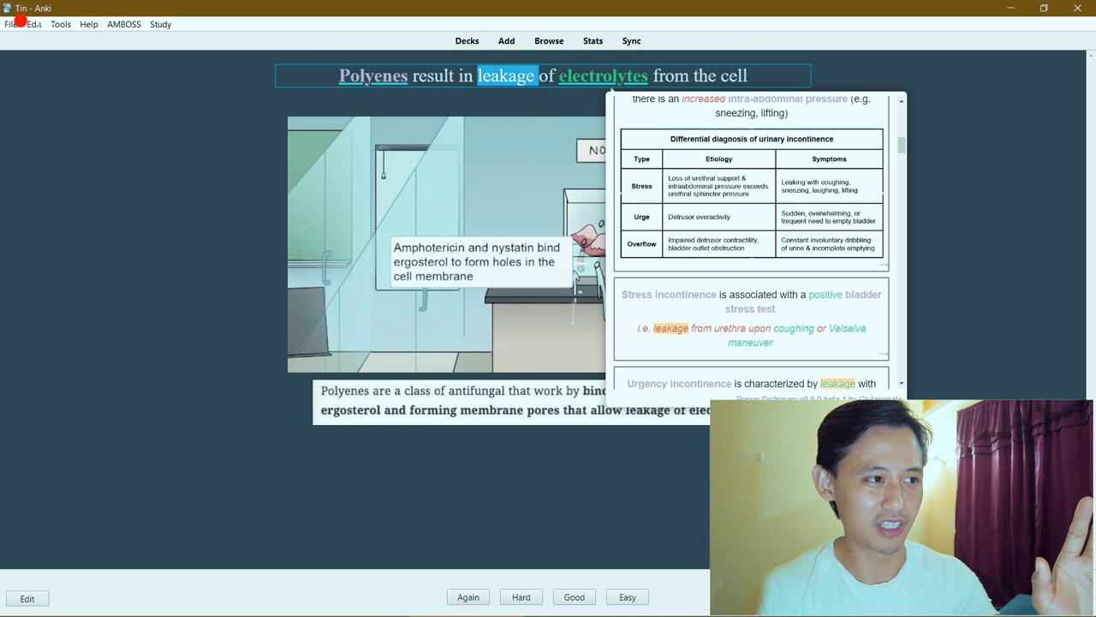
Look up 'Polyenes' in the Popup Dictionary, browse its antifungal cards, then dismiss it
double_click(373, 76)
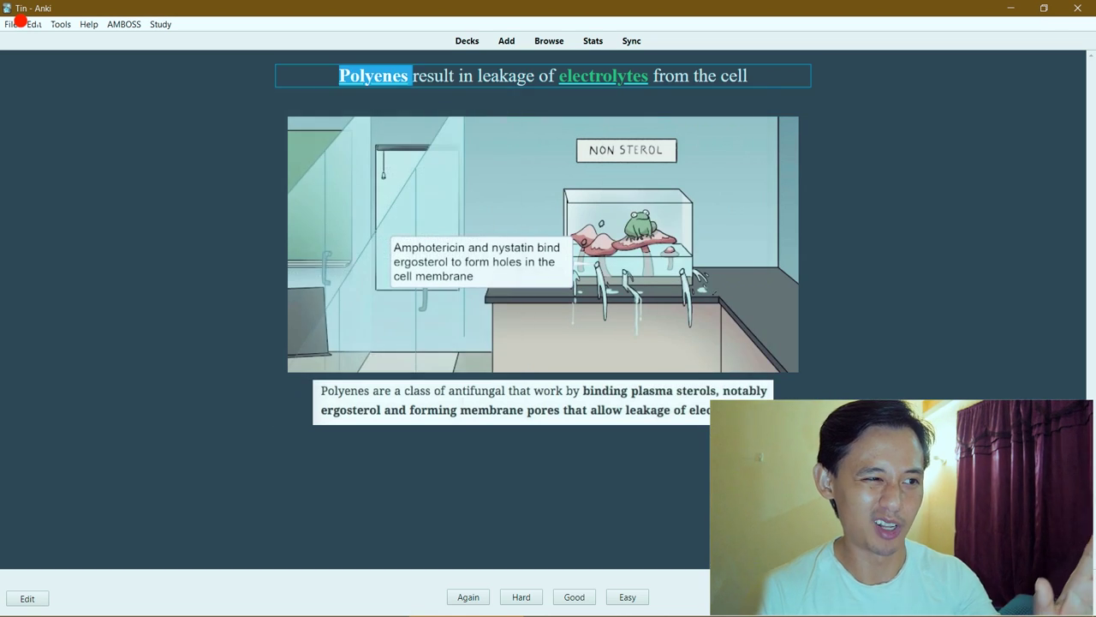
scroll(470, 93, "down", 5)
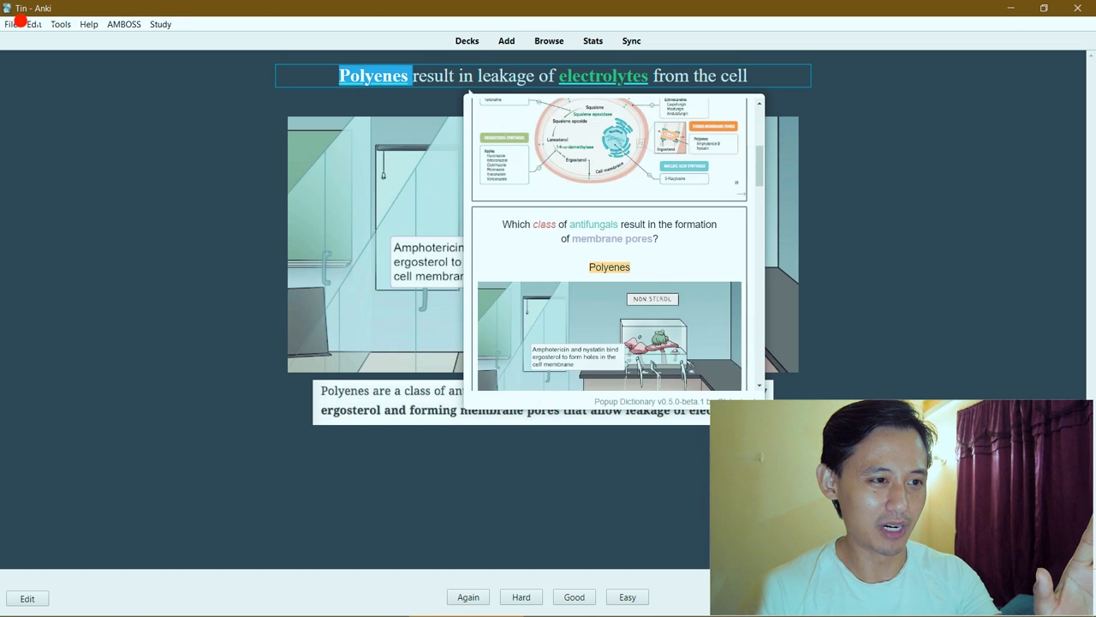
scroll(469, 93, "down", 1)
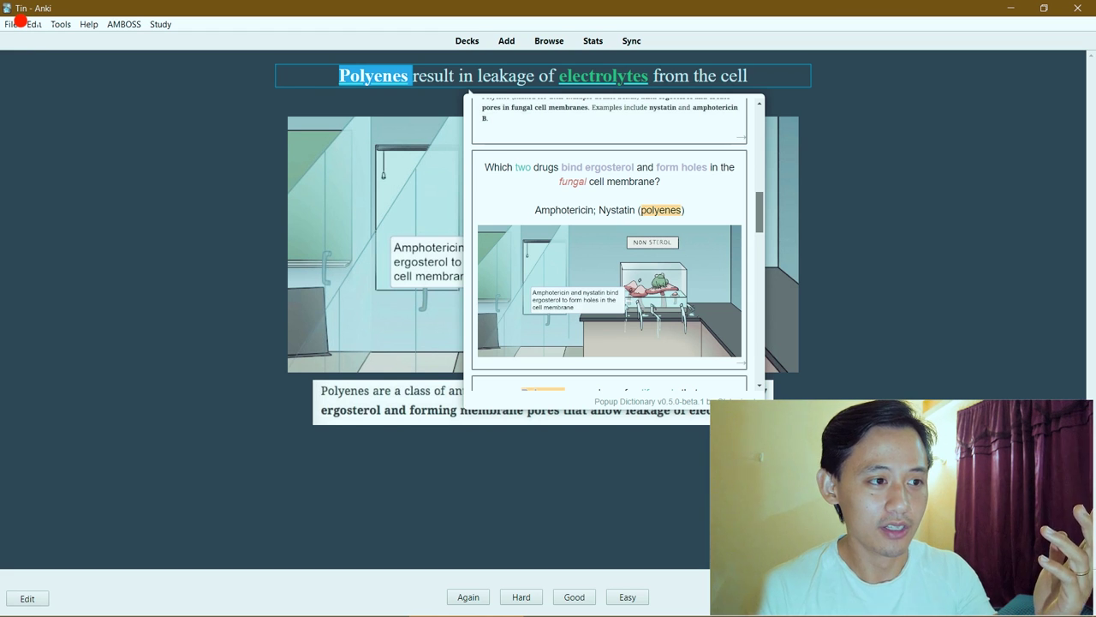
scroll(469, 92, "down", 2)
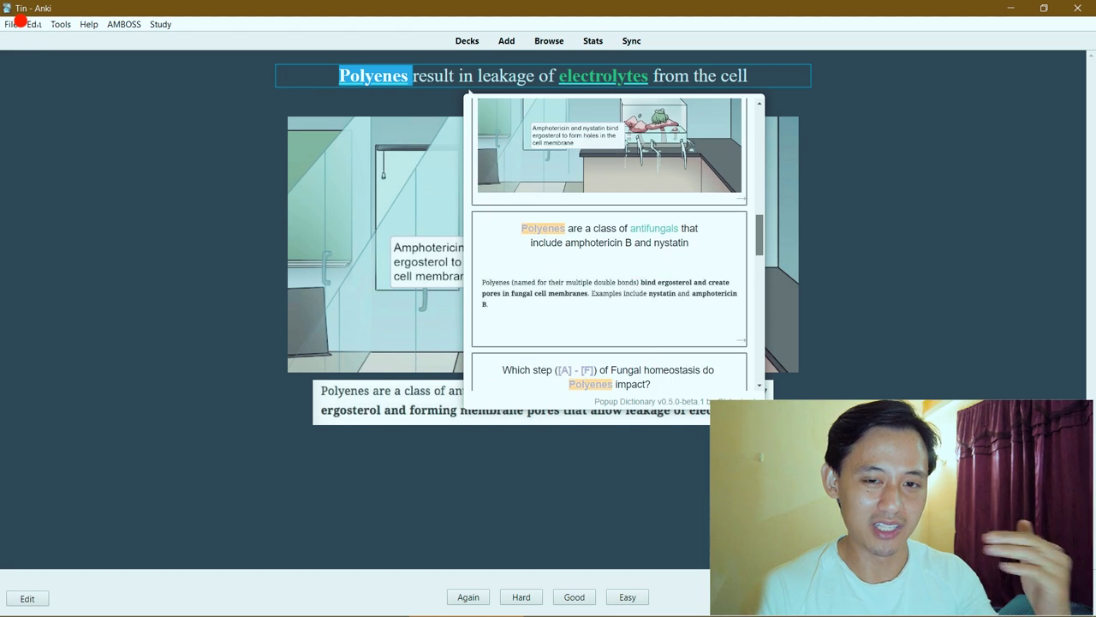
scroll(469, 92, "up", 3)
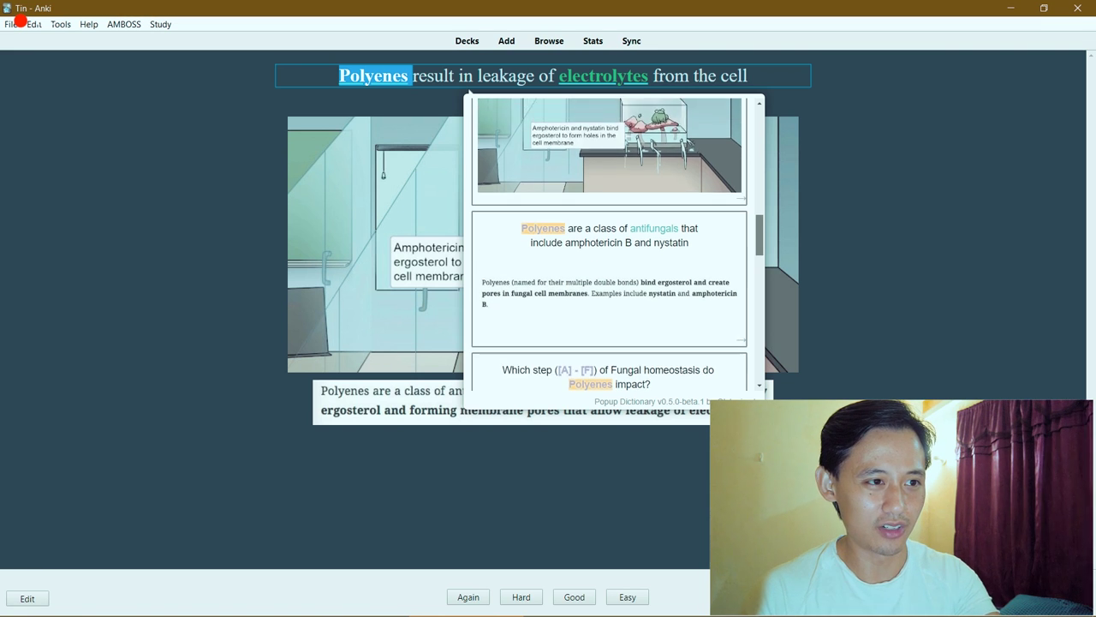
scroll(469, 92, "down", 3)
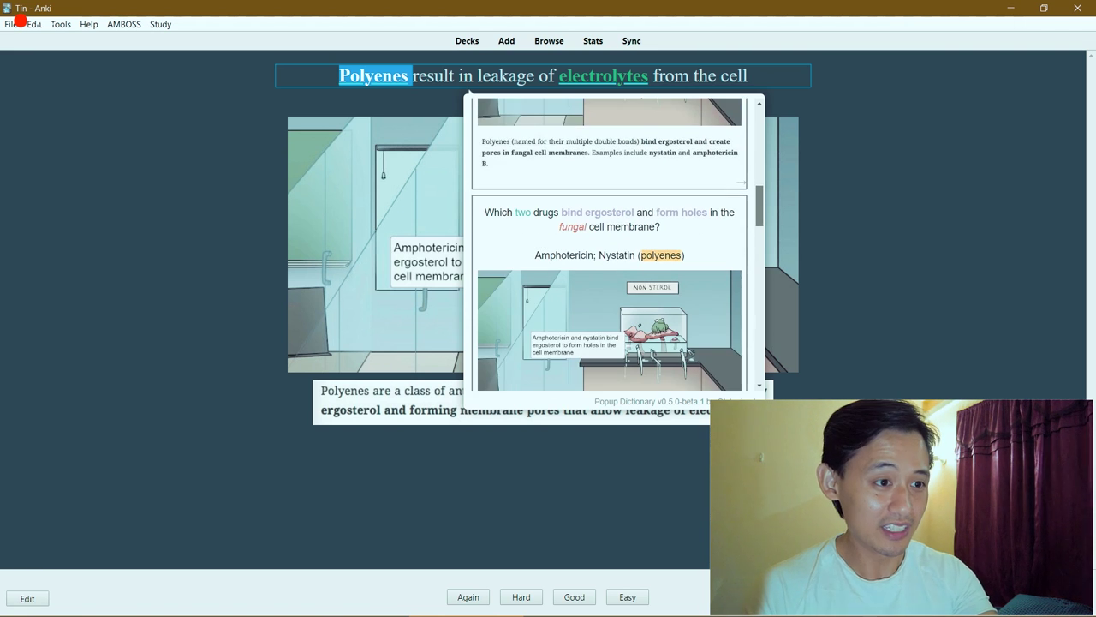
scroll(469, 92, "down", 8)
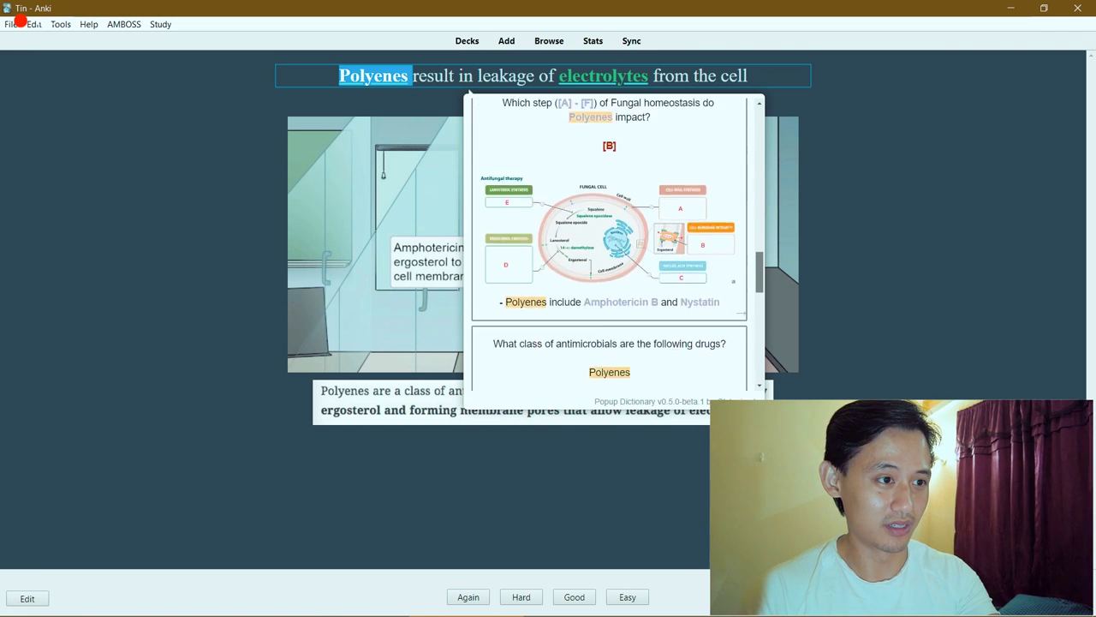
scroll(470, 93, "up", 6)
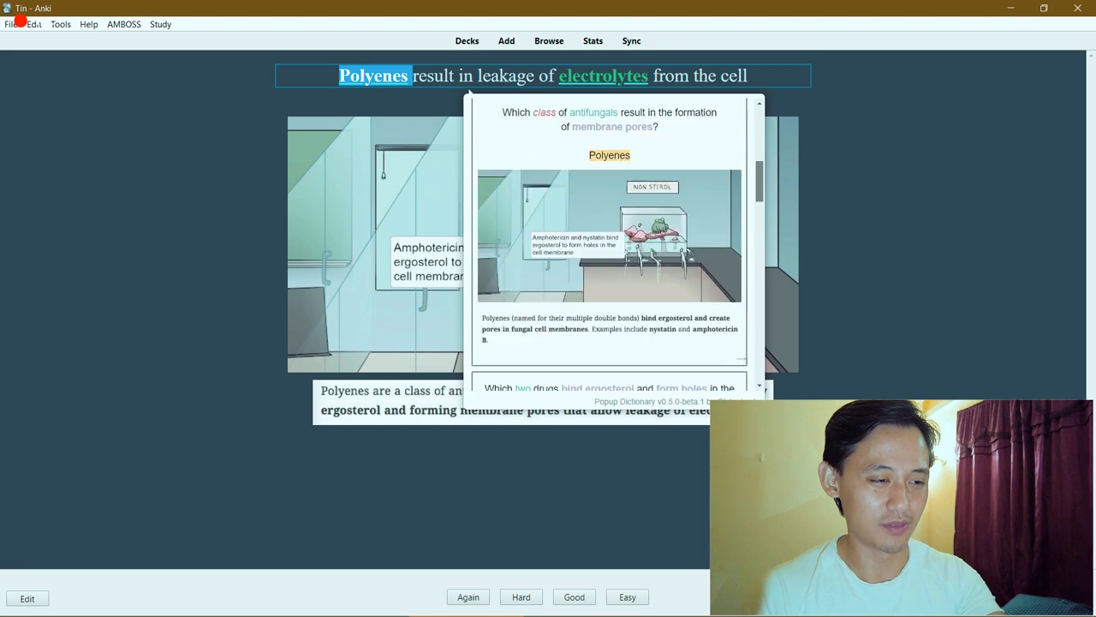
scroll(469, 92, "down", 8)
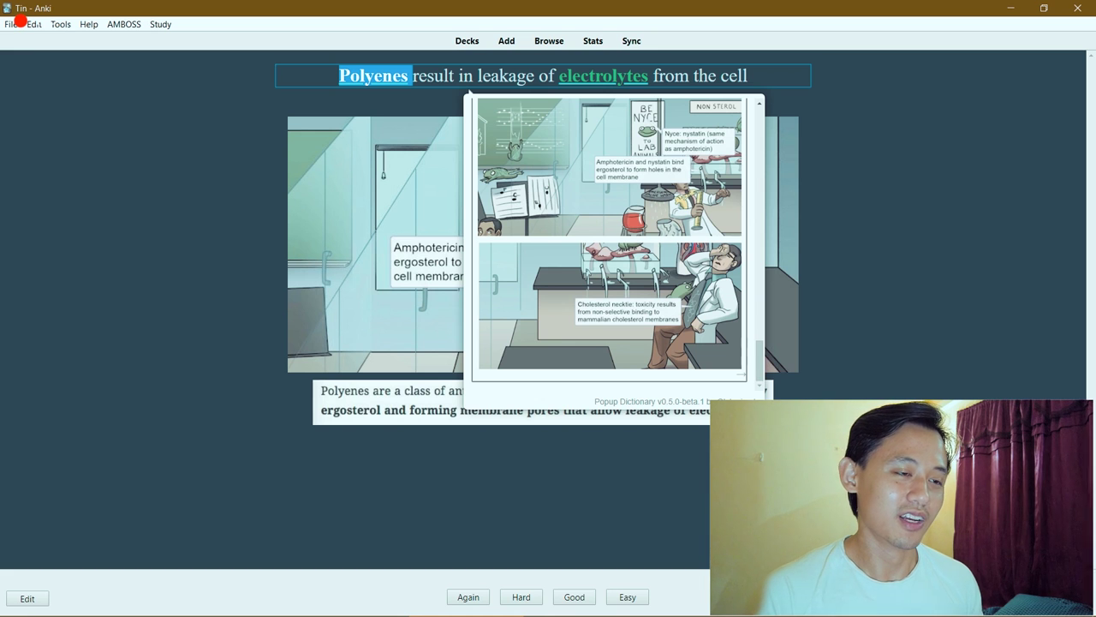
left_click(469, 92)
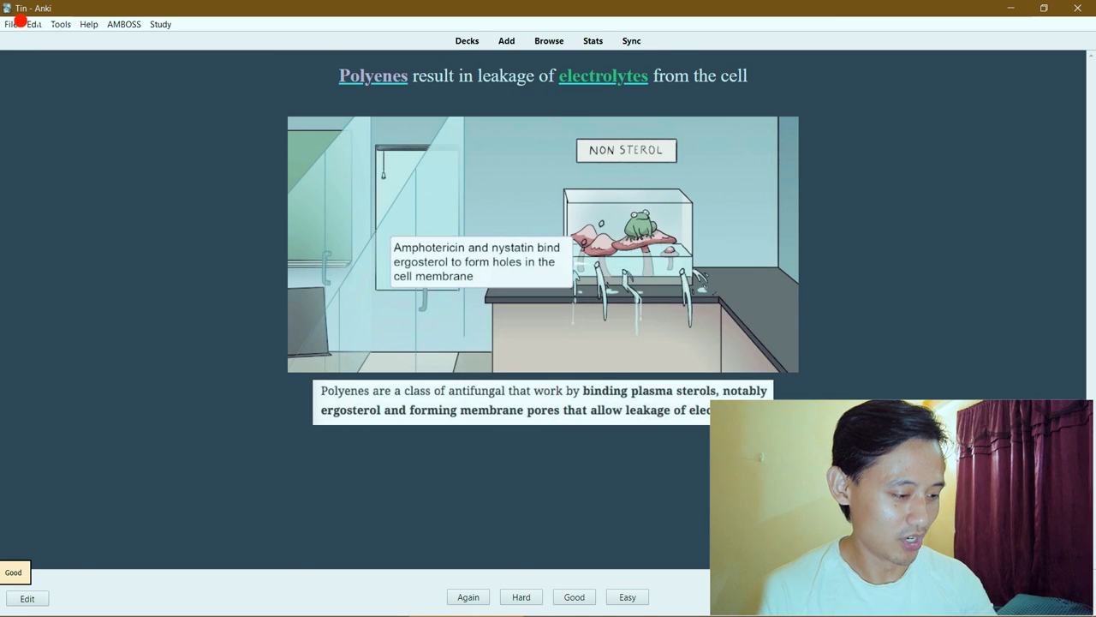
Rate the Polyenes card, return to the deck list, and reopen the installed add-ons list
key("space")
key("d")
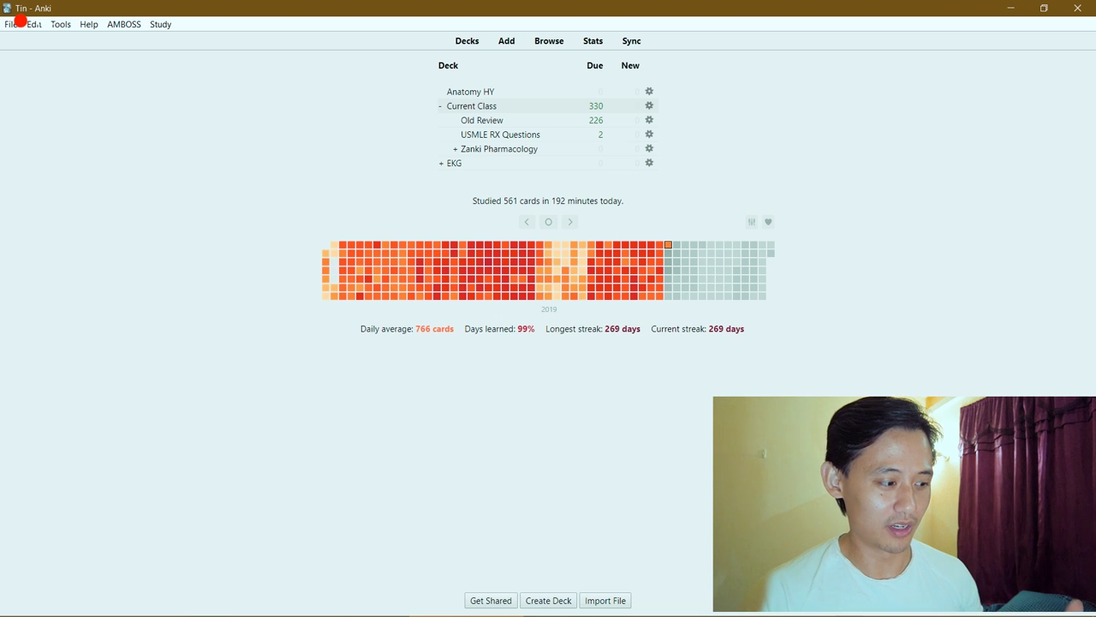
key("ctrl+shift+a")
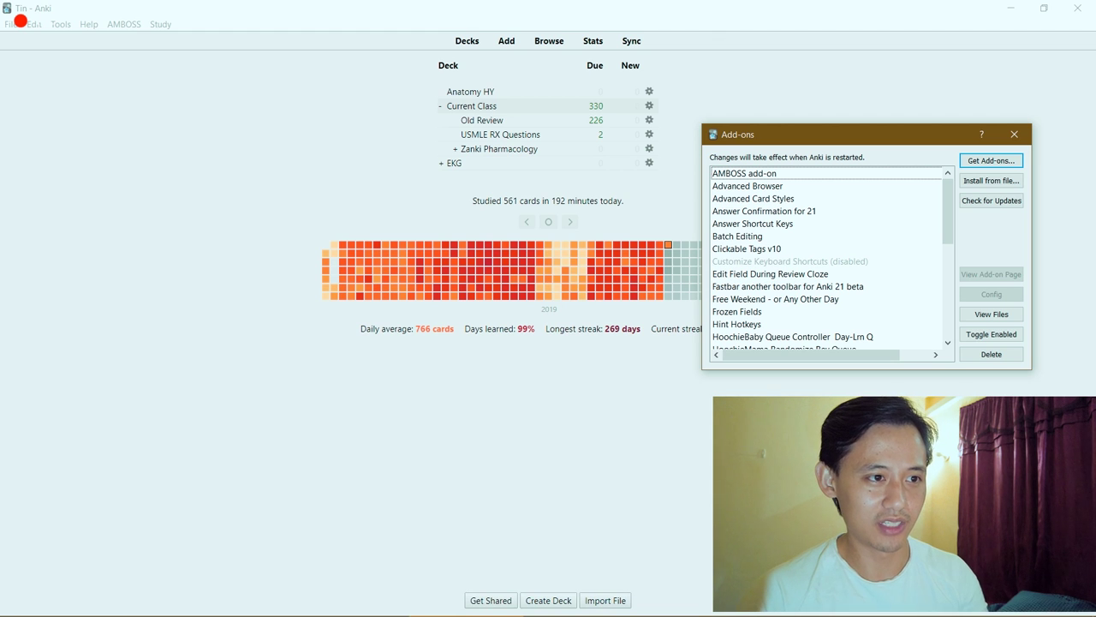
key("Down")
key("Down")
key("Down")
key("Down")
key("Down")
key("Down")
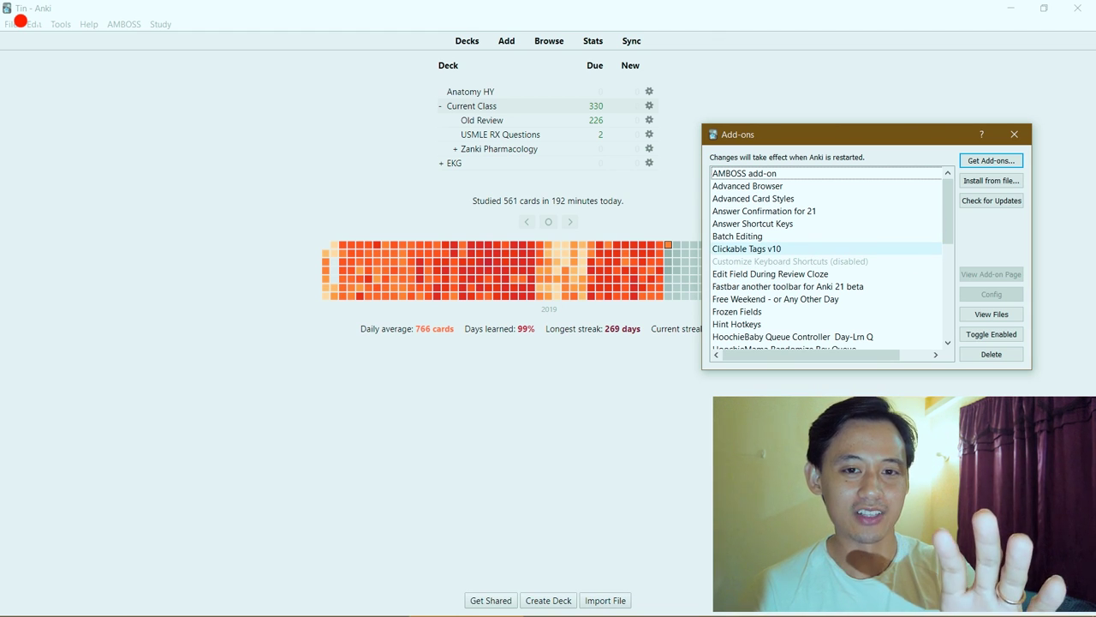
key("Up")
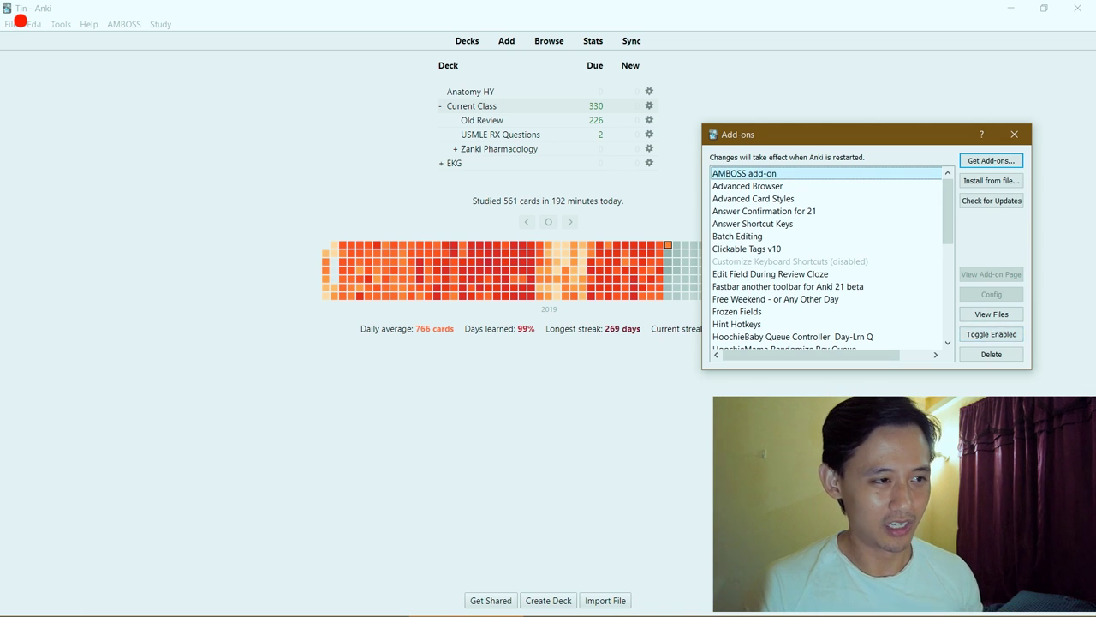
key("Escape")
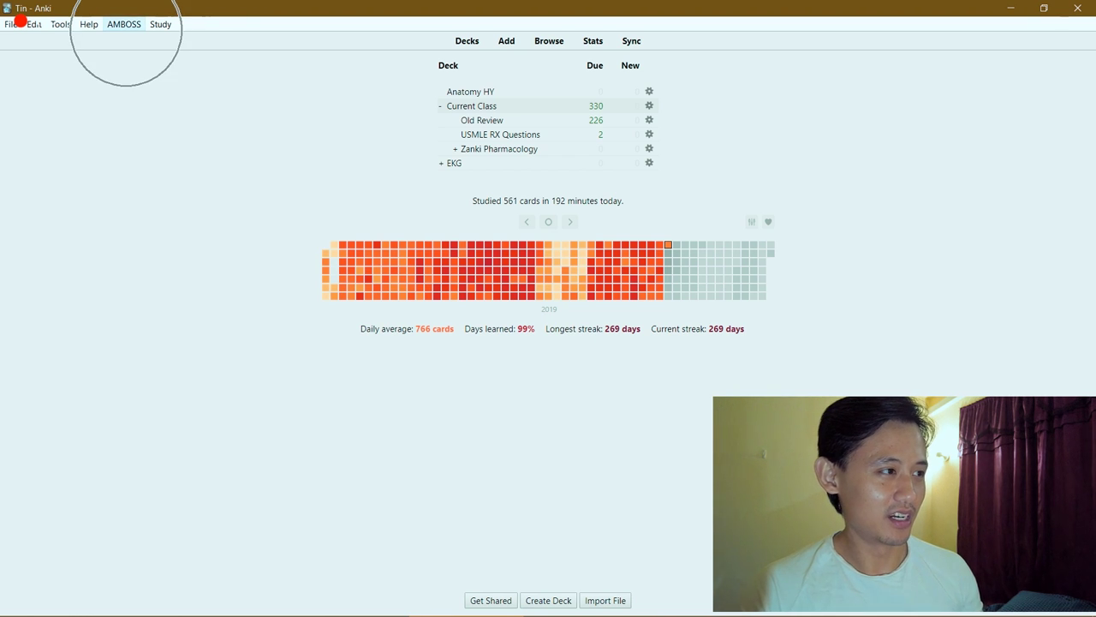
left_click(124, 24)
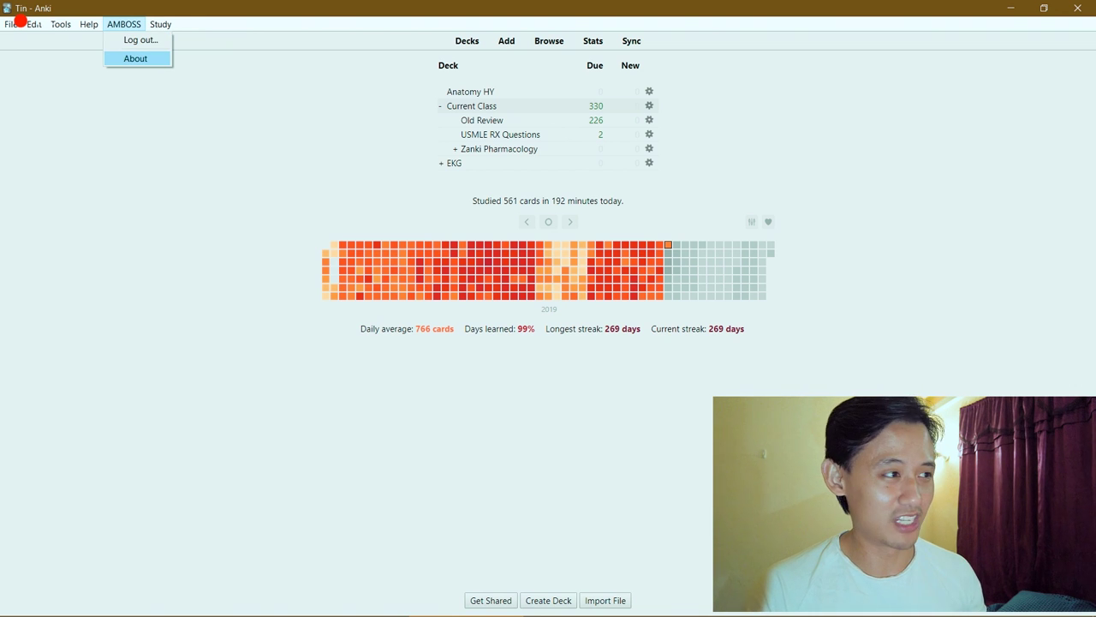
key("Escape")
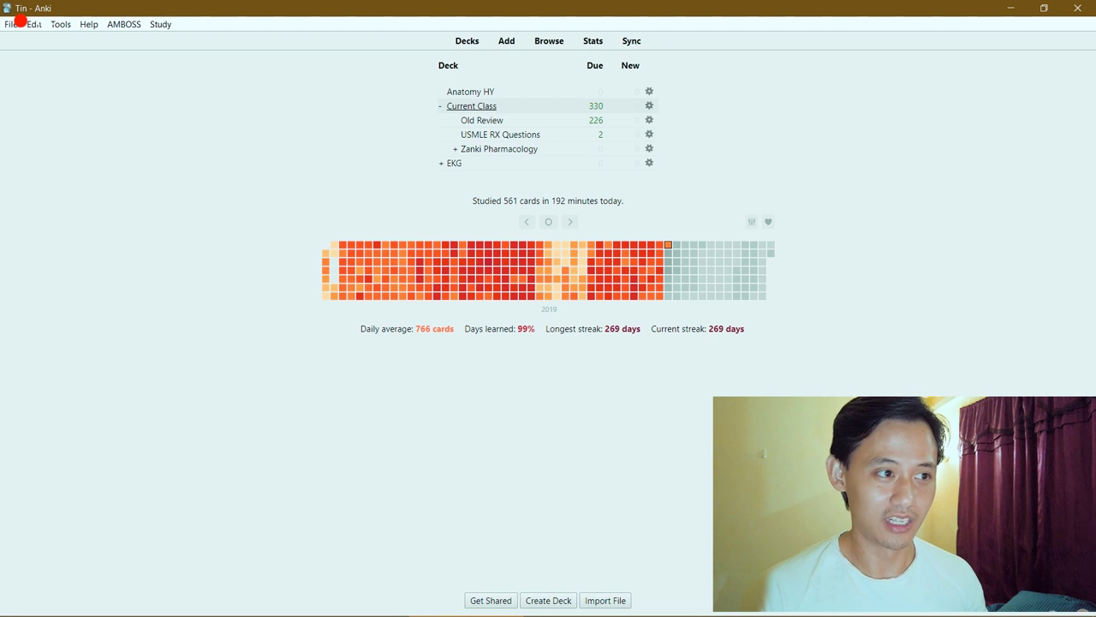
Study the Current Class deck and show the AMBOSS definition of epiphysis on the bone tumor card
key("s")
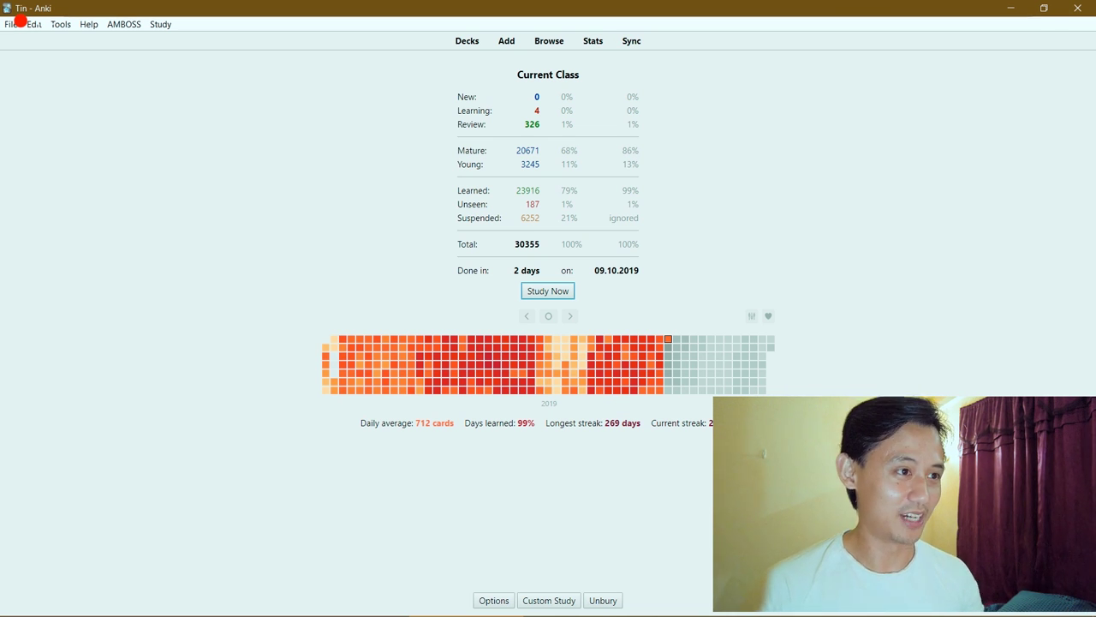
key("s")
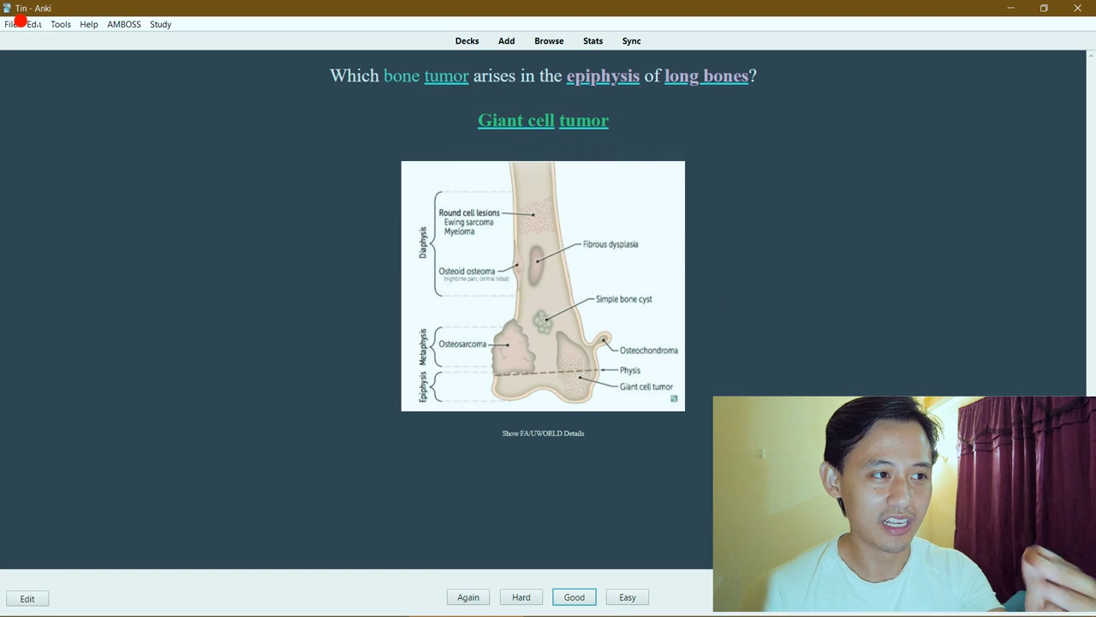
mouse_move(705, 75)
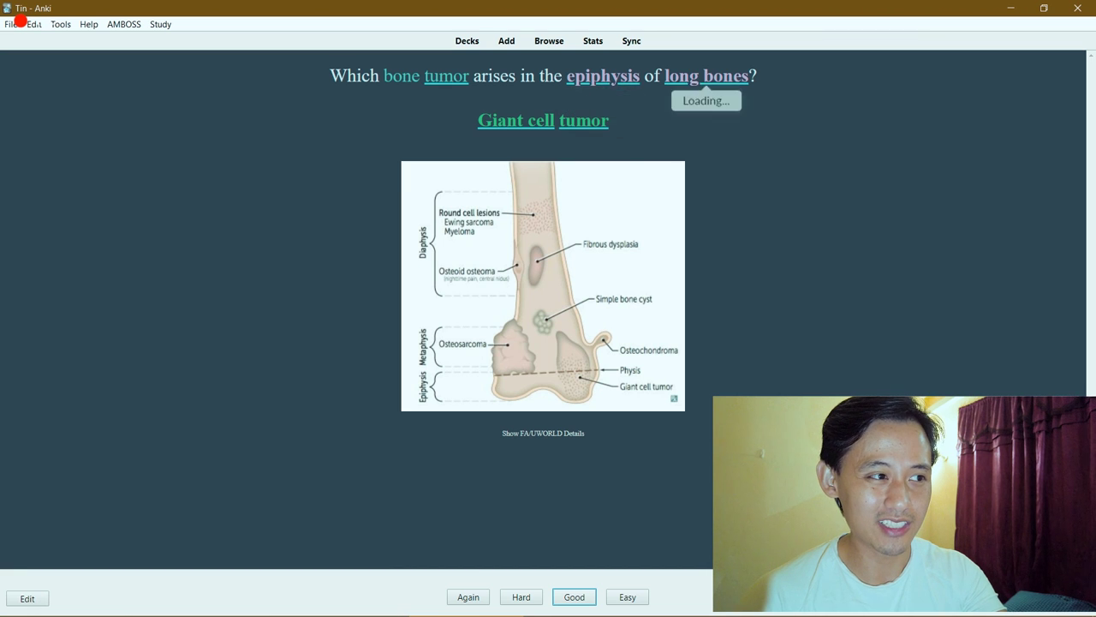
mouse_move(515, 119)
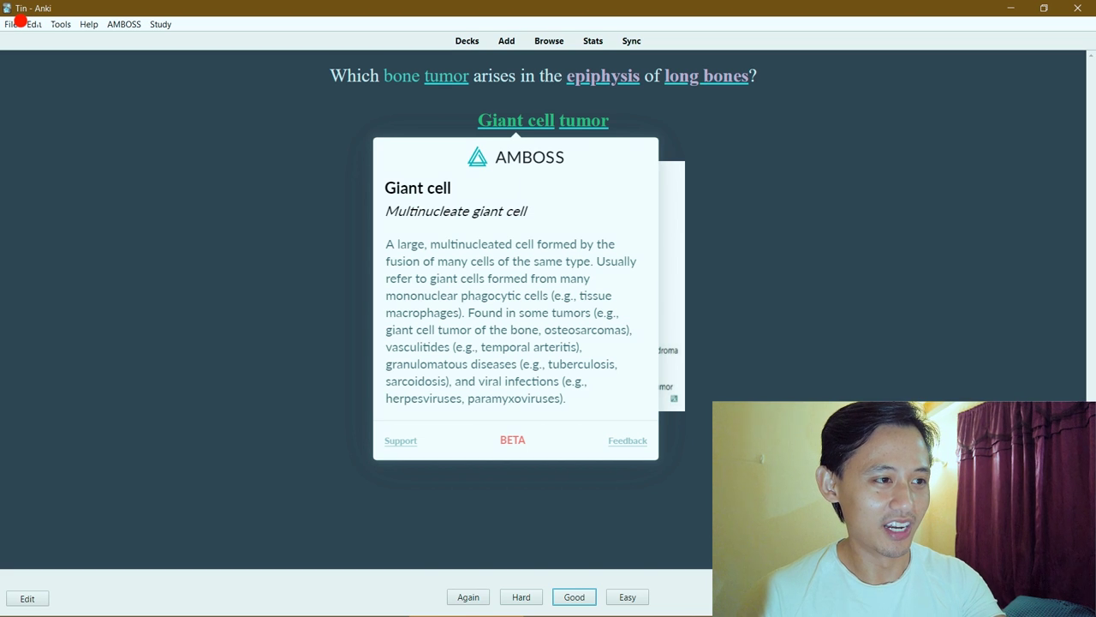
mouse_move(583, 120)
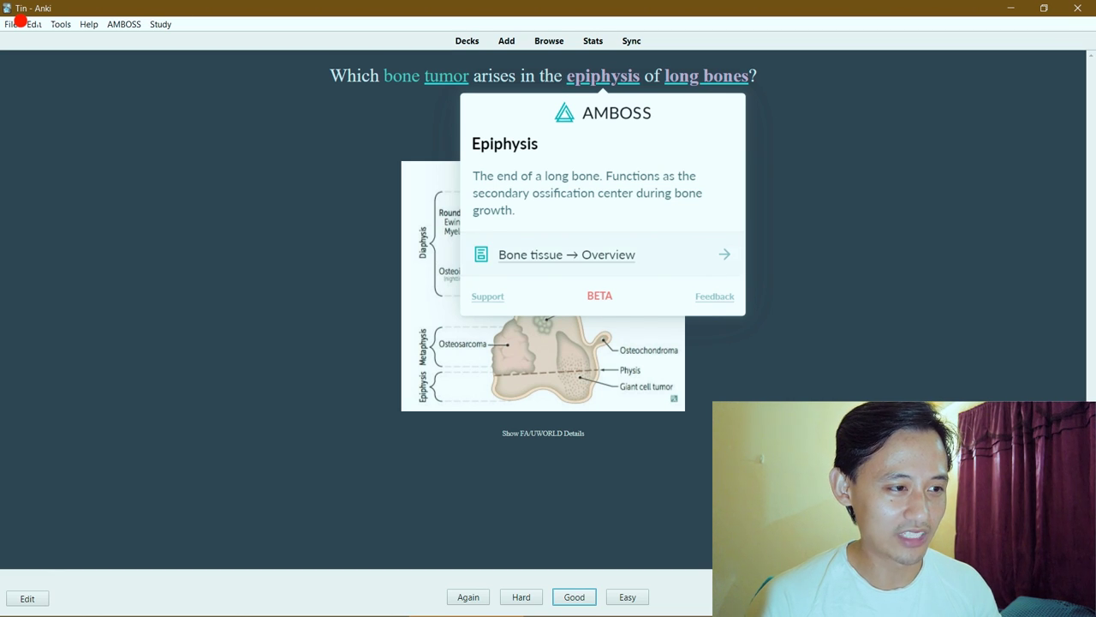
Open the AMBOSS Bone tissue overview article at Epiphysis, then return to the Anki review
left_click(566, 255)
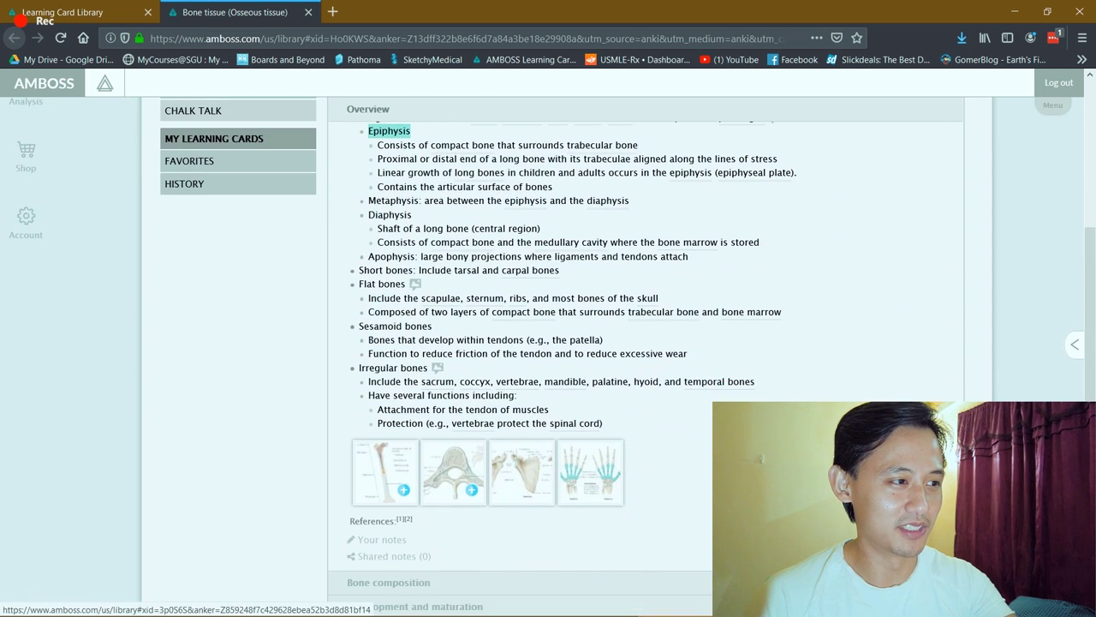
scroll(548, 342, "down", 4)
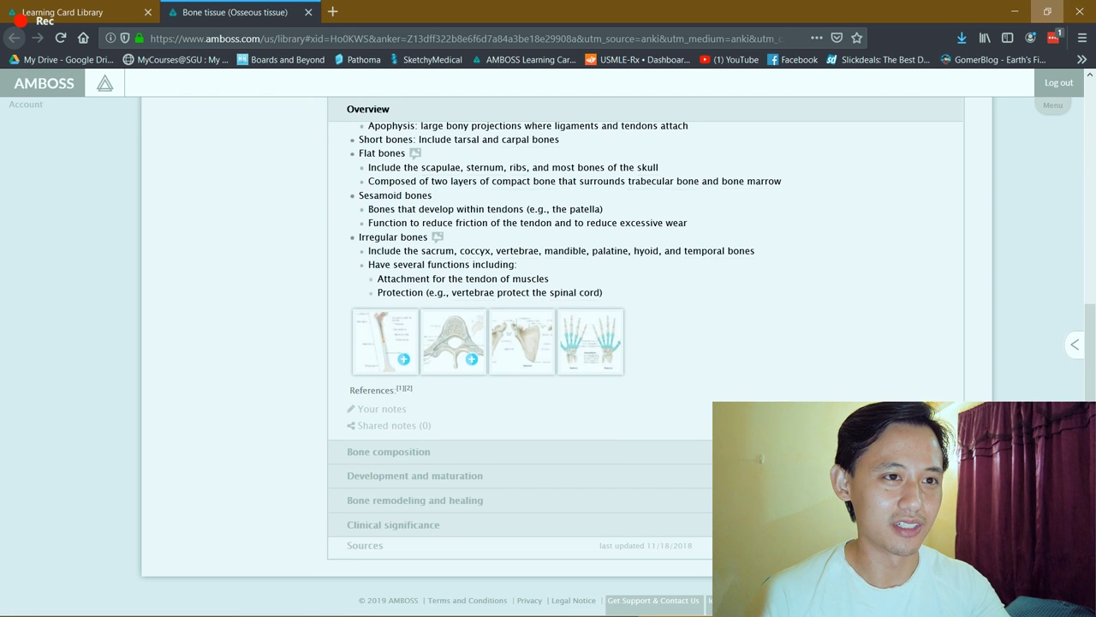
scroll(548, 342, "up", 3)
key("alt+Tab")
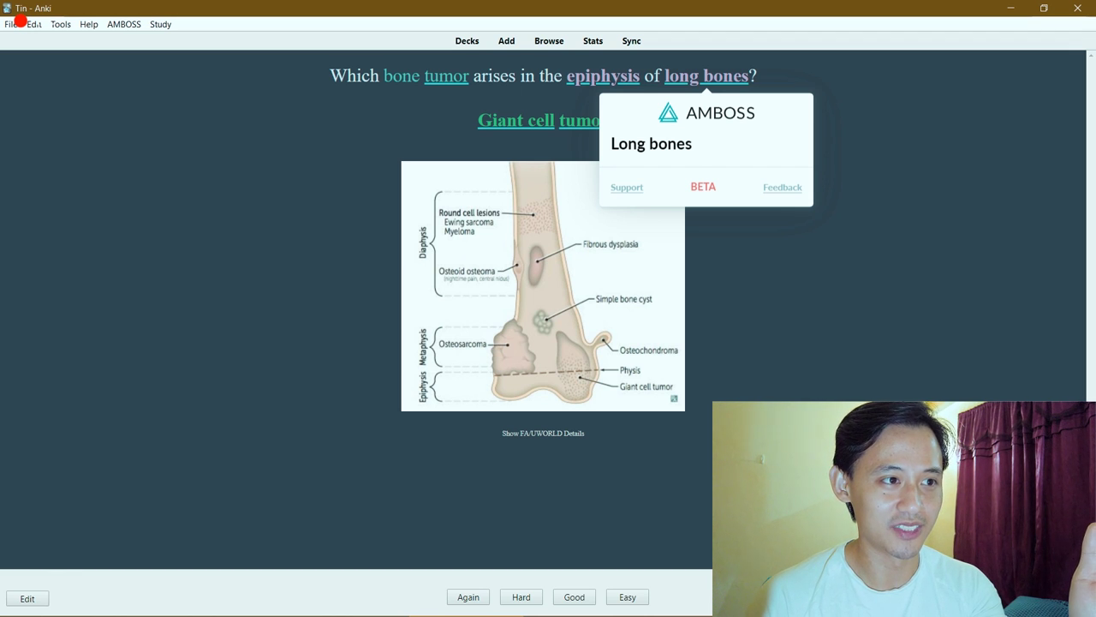
Dismiss the Long bones and Tumor popups, rate the card Good, and reveal the hernia answer
key("Escape")
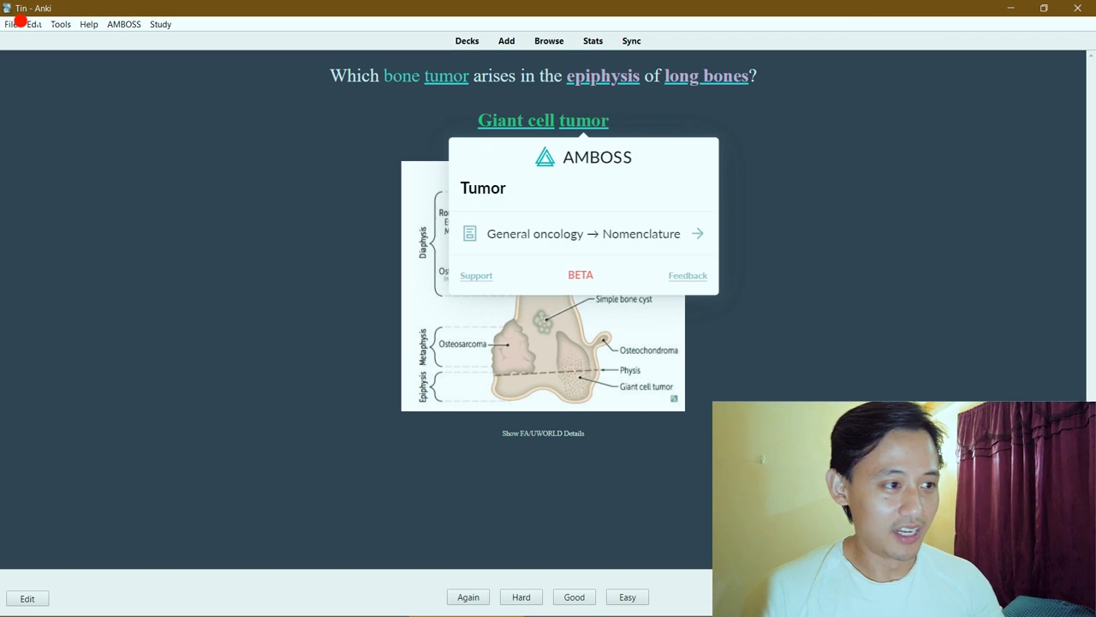
key("Escape")
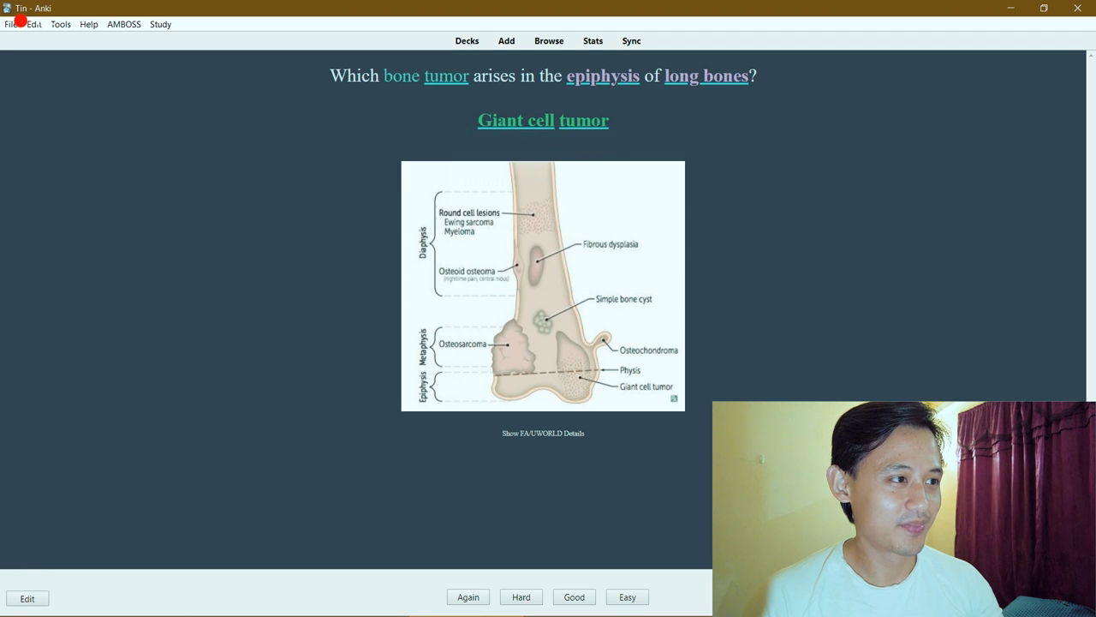
key("space")
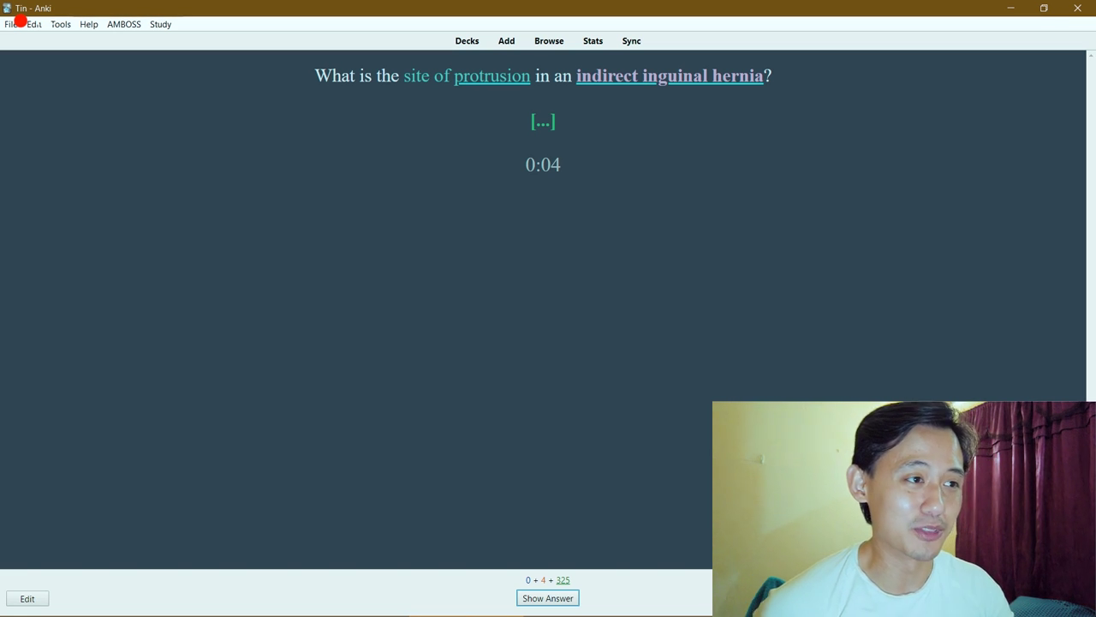
key("space")
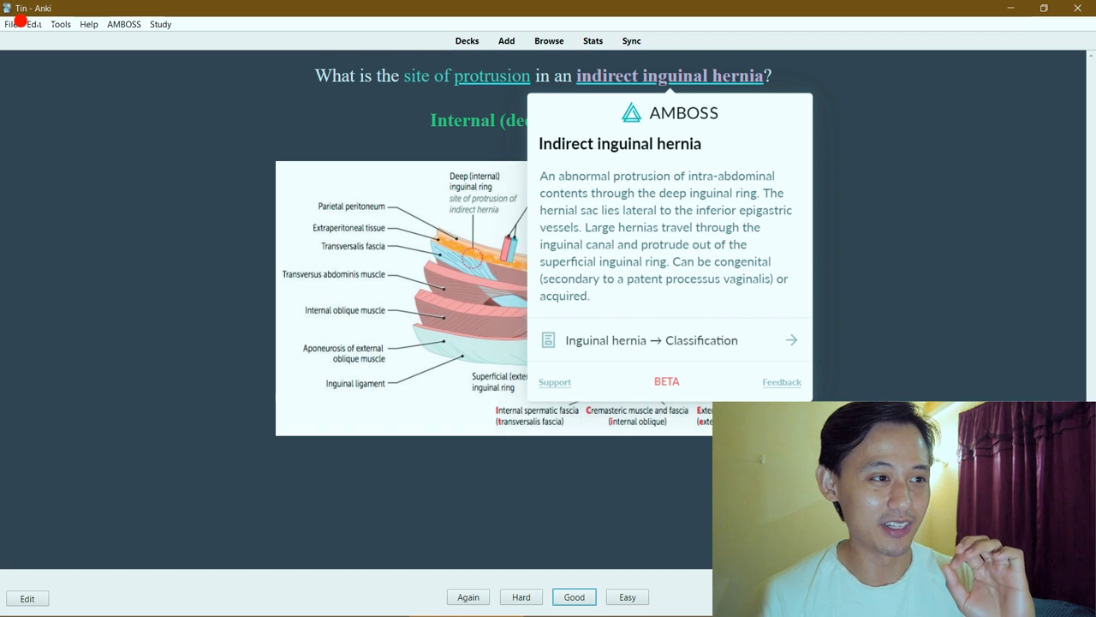
List other cards mentioning 'indirect' in the Popup Dictionary and scroll through them
key("Escape")
double_click(607, 76)
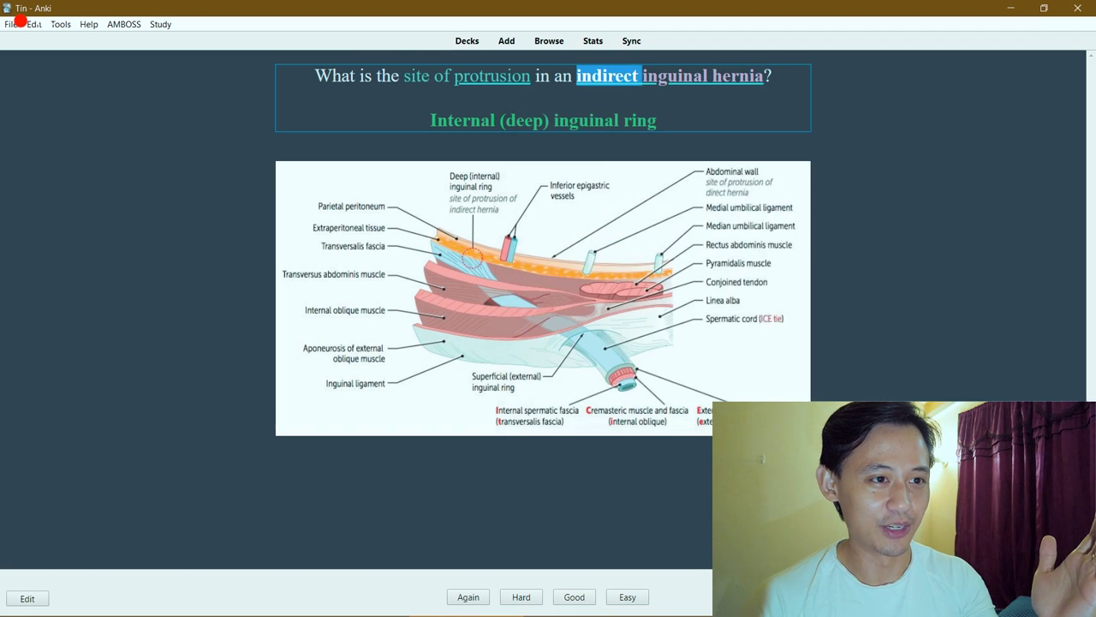
key("ctrl+shift+d")
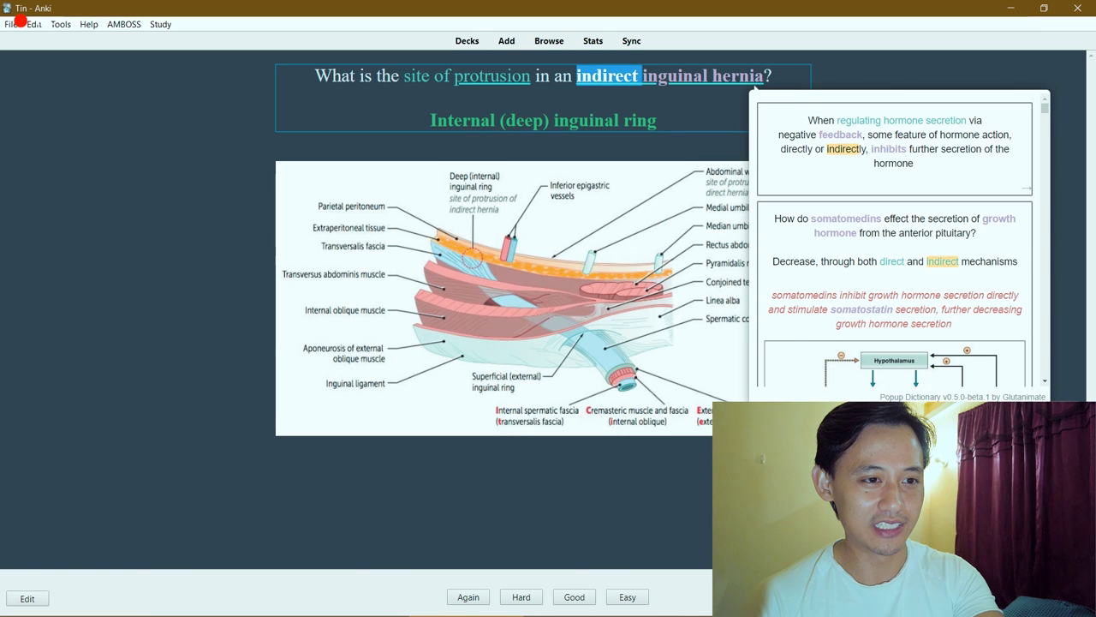
scroll(755, 88, "down", 3)
scroll(755, 88, "down", 5)
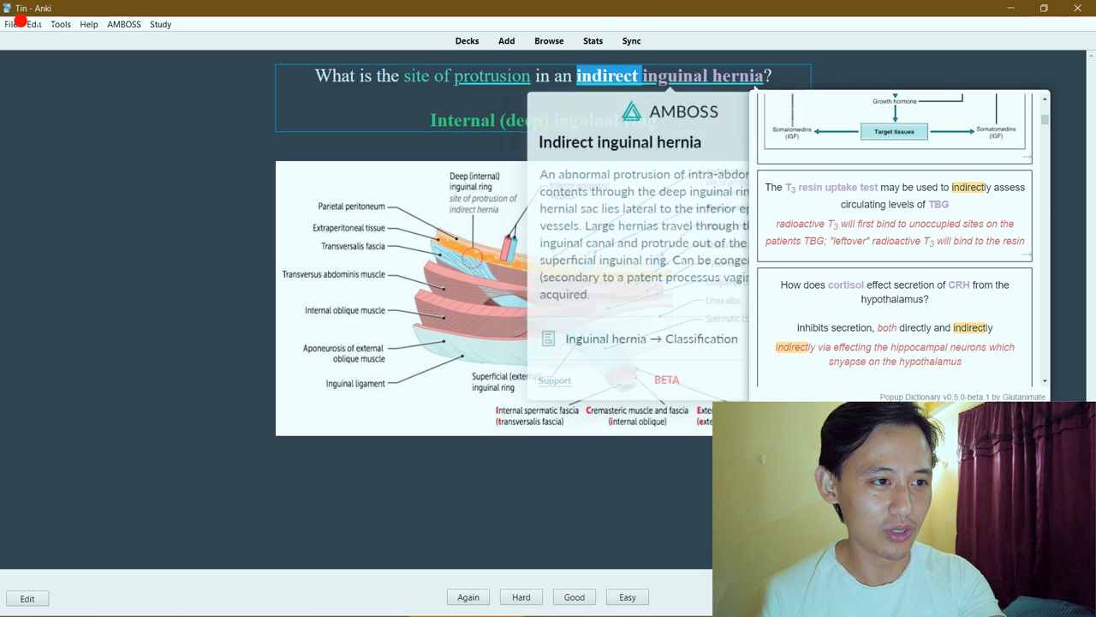
List cards mentioning 'inguinal', scroll through them, then dismiss the list
double_click(674, 76)
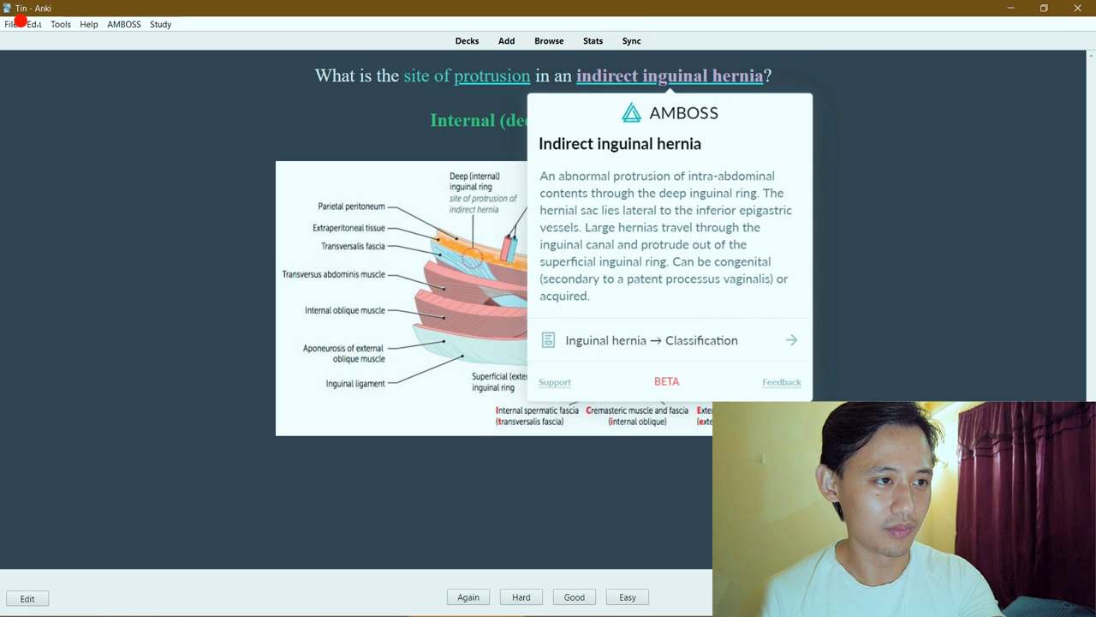
key("ctrl+shift+d")
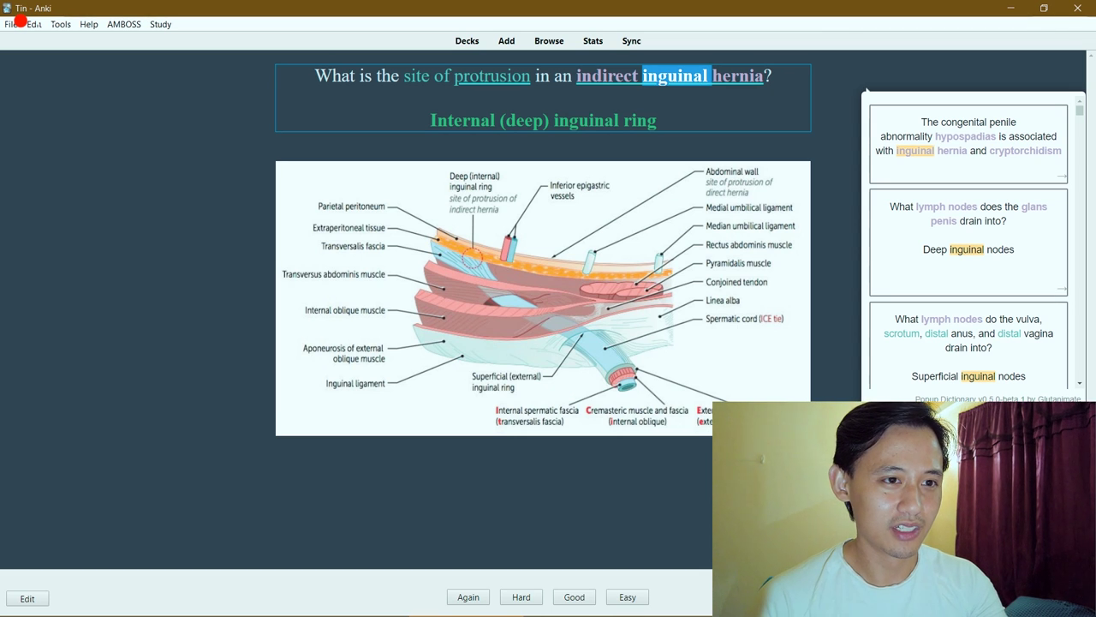
scroll(866, 89, "down", 1)
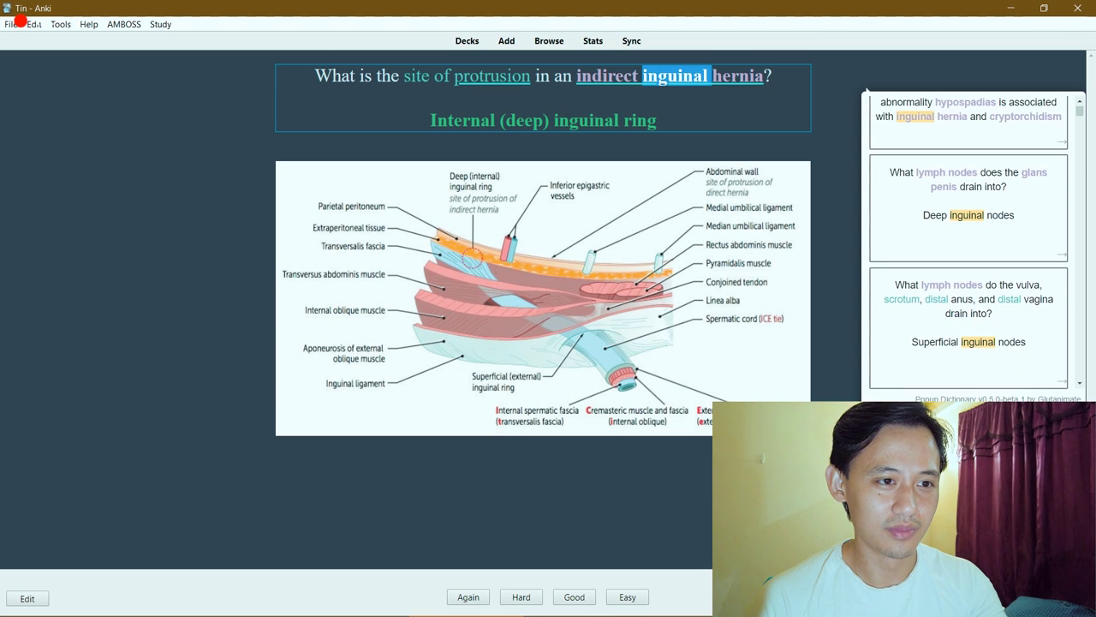
scroll(865, 90, "down", 3)
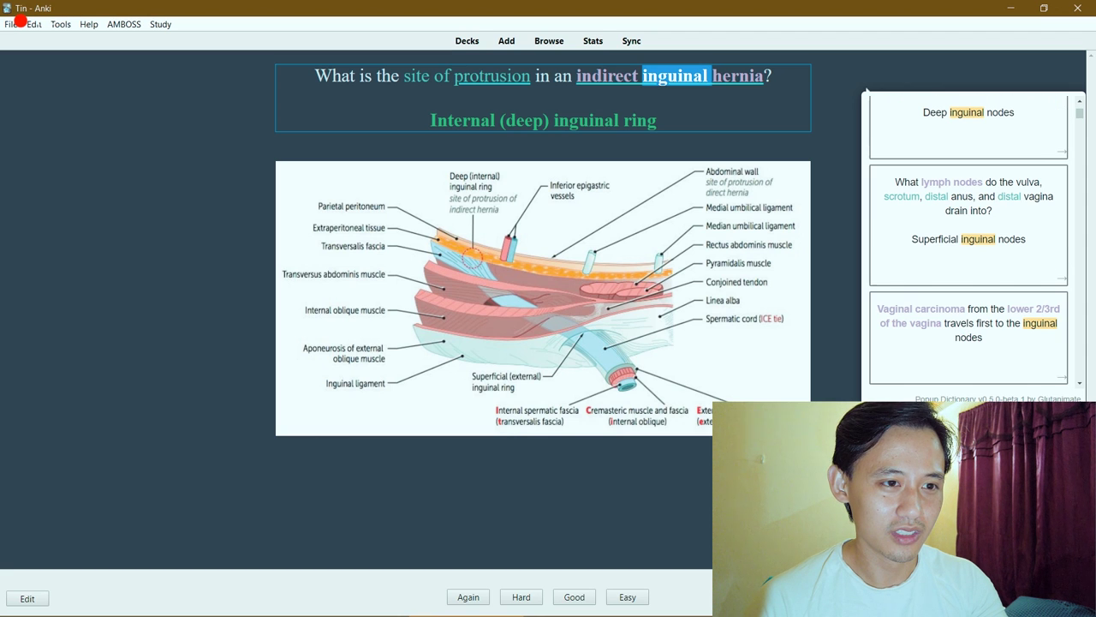
scroll(865, 93, "down", 5)
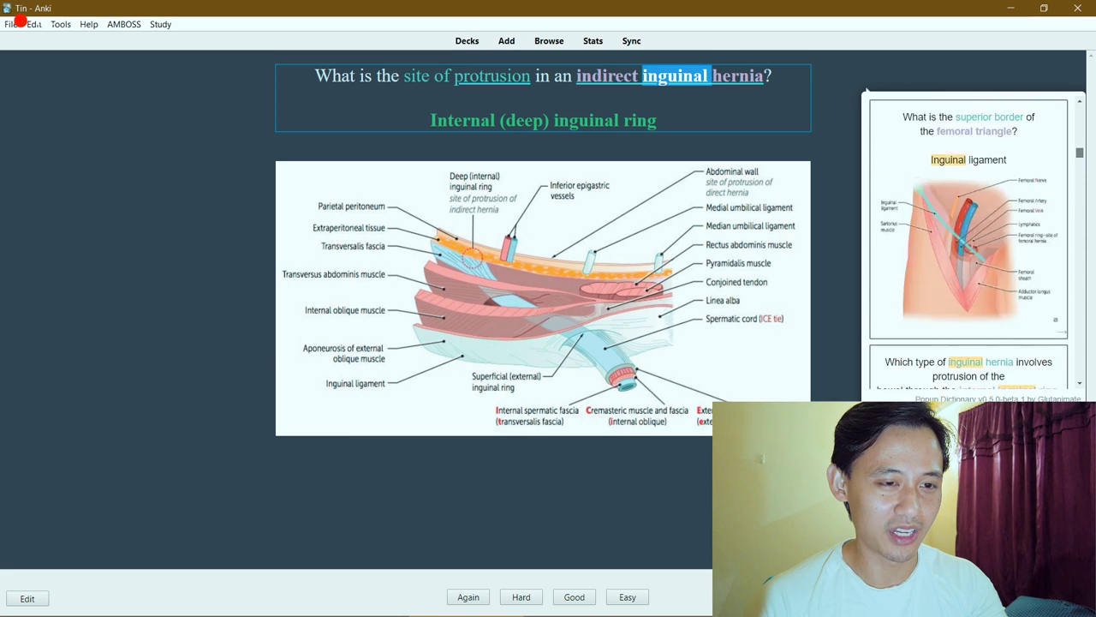
scroll(865, 91, "down", 12)
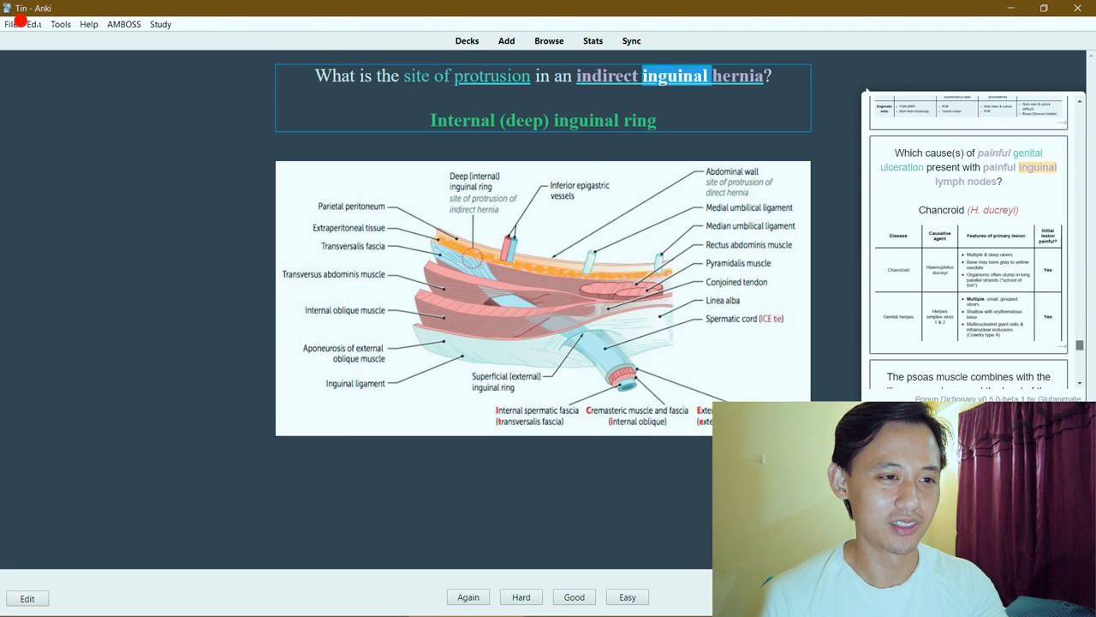
left_click(670, 76)
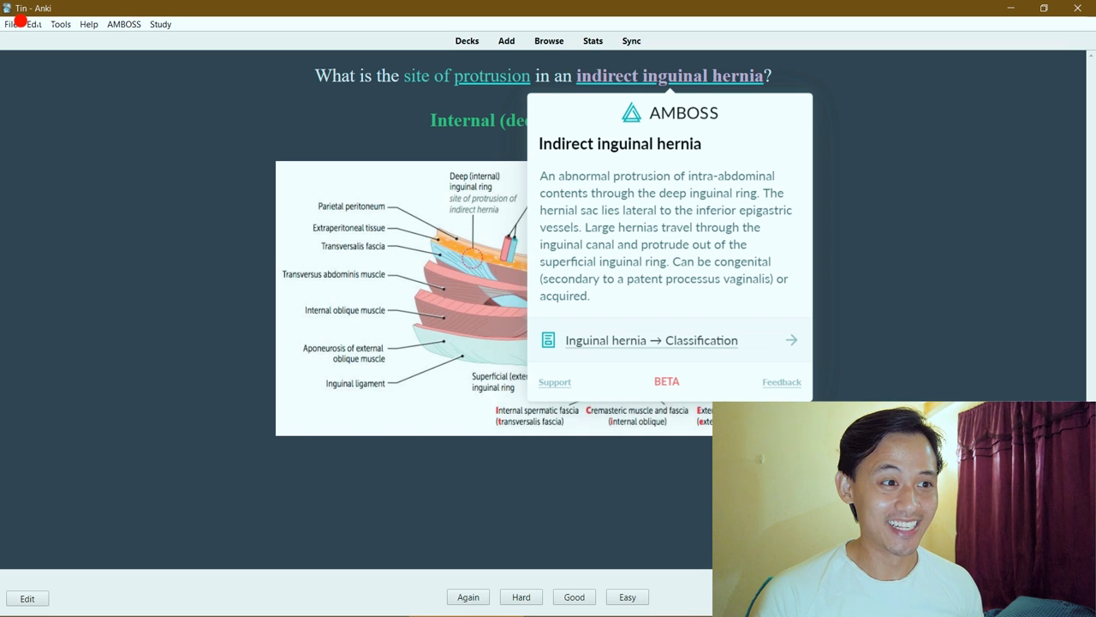
Close the AMBOSS hernia definition and rate the inguinal hernia card Again
key("Escape")
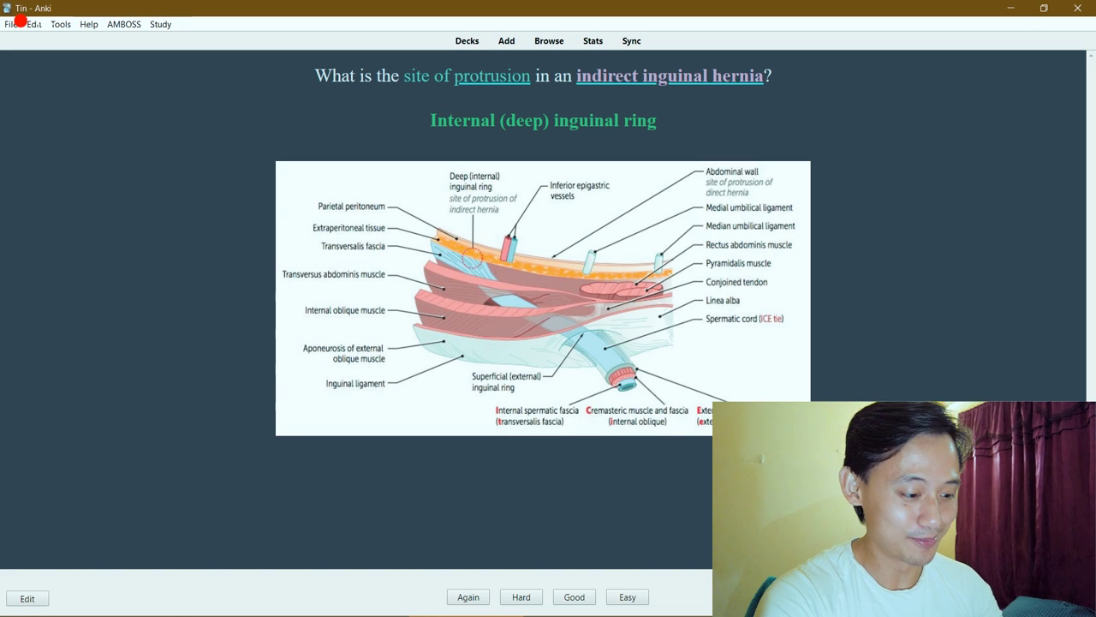
key("1")
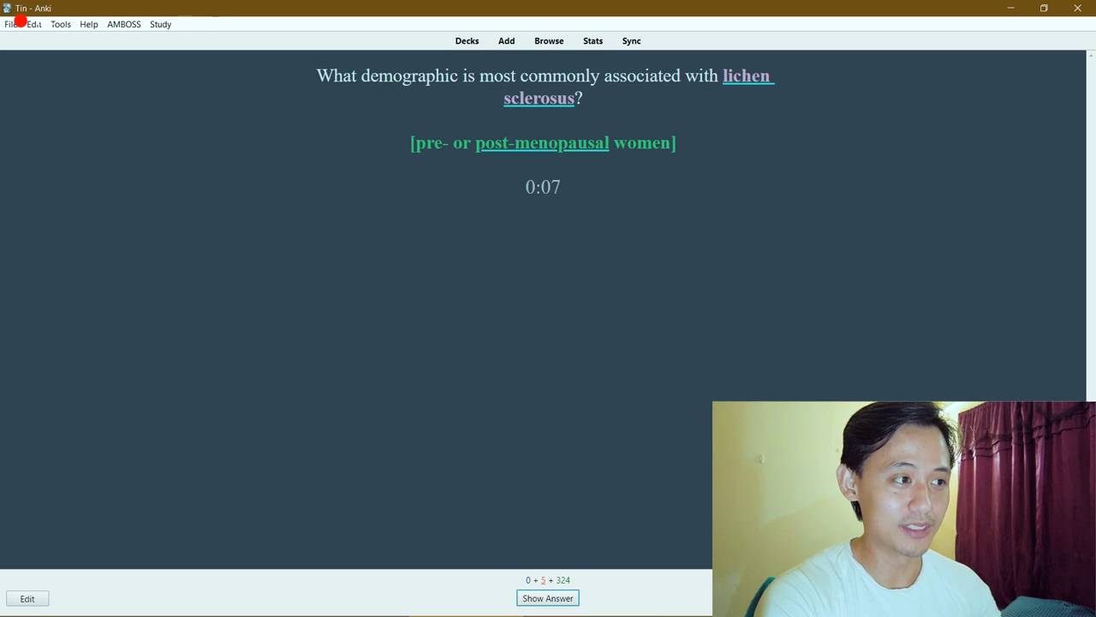
Reveal and rate Good the lichen sclerosus, HIV capsid protein and Huntington disease cards
key("space")
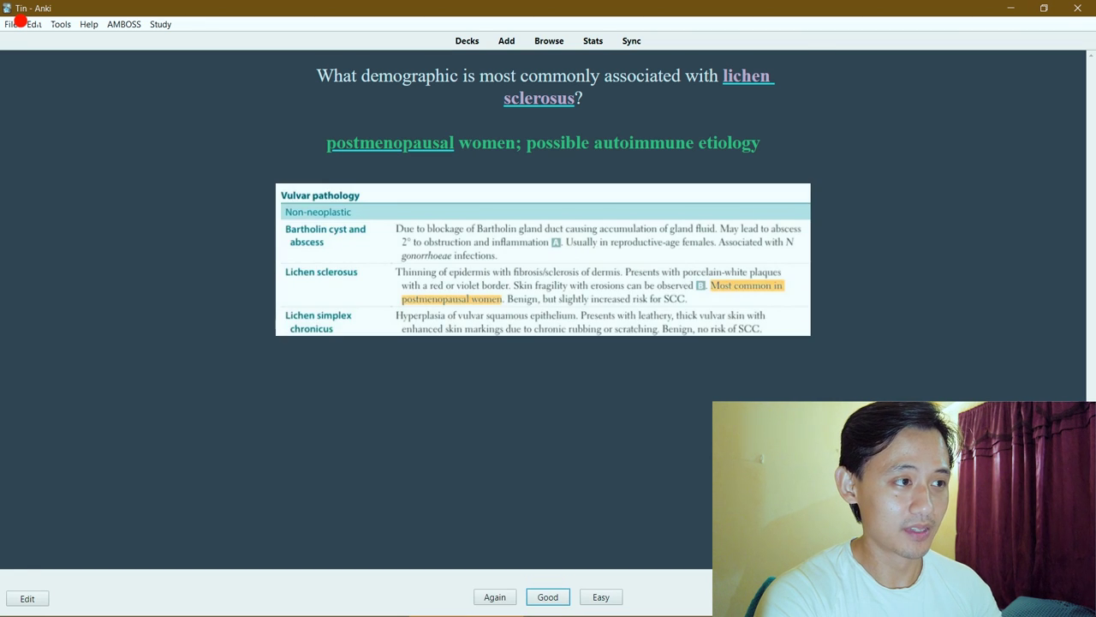
key("space")
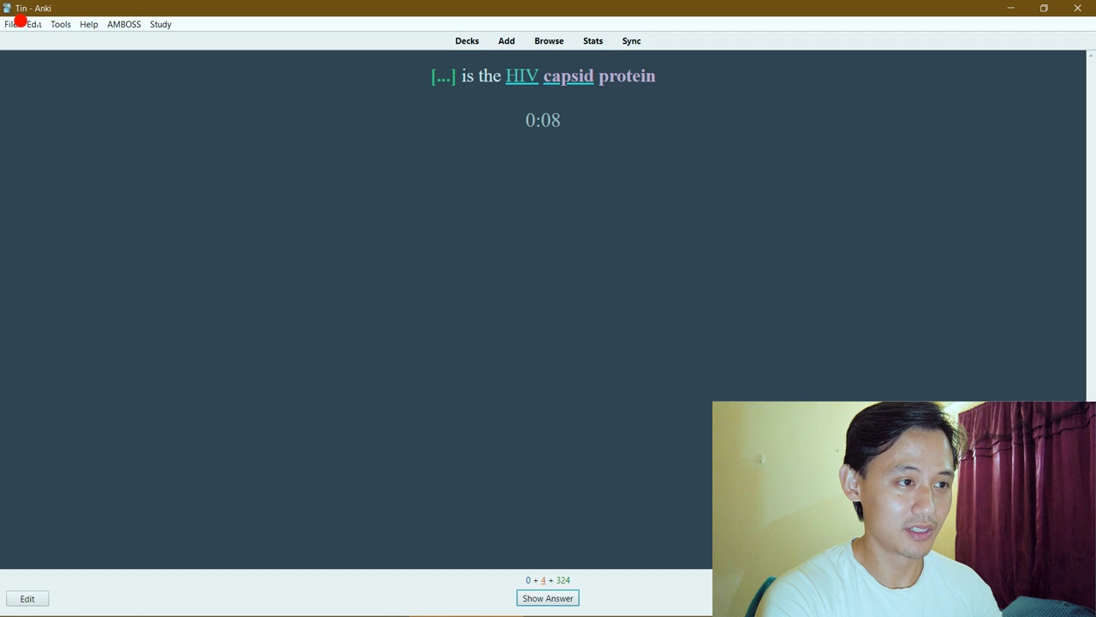
key("space")
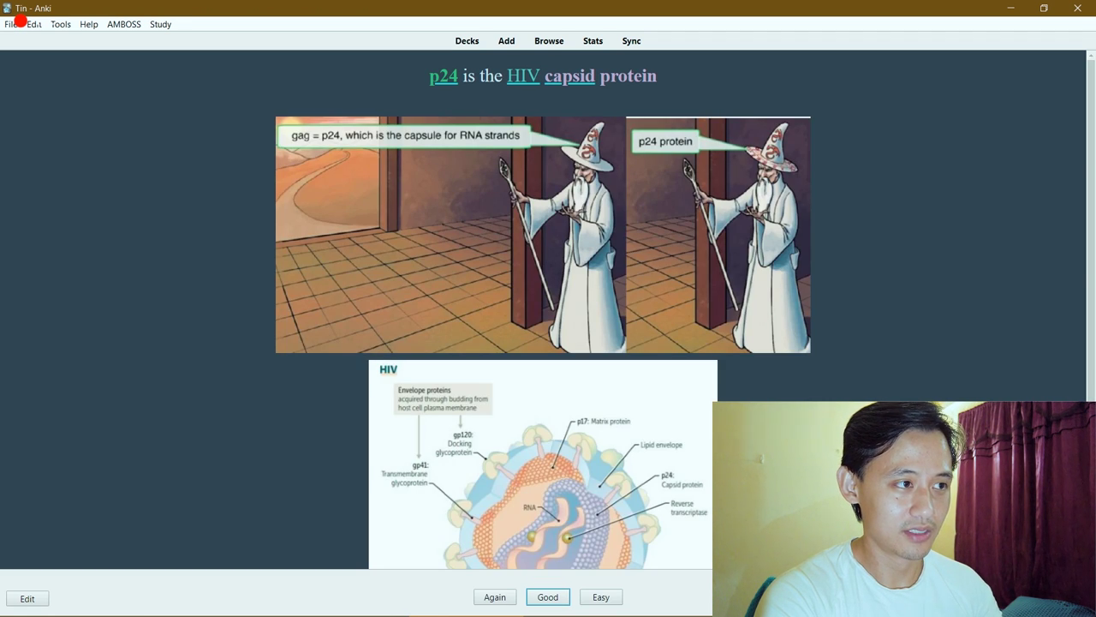
key("space")
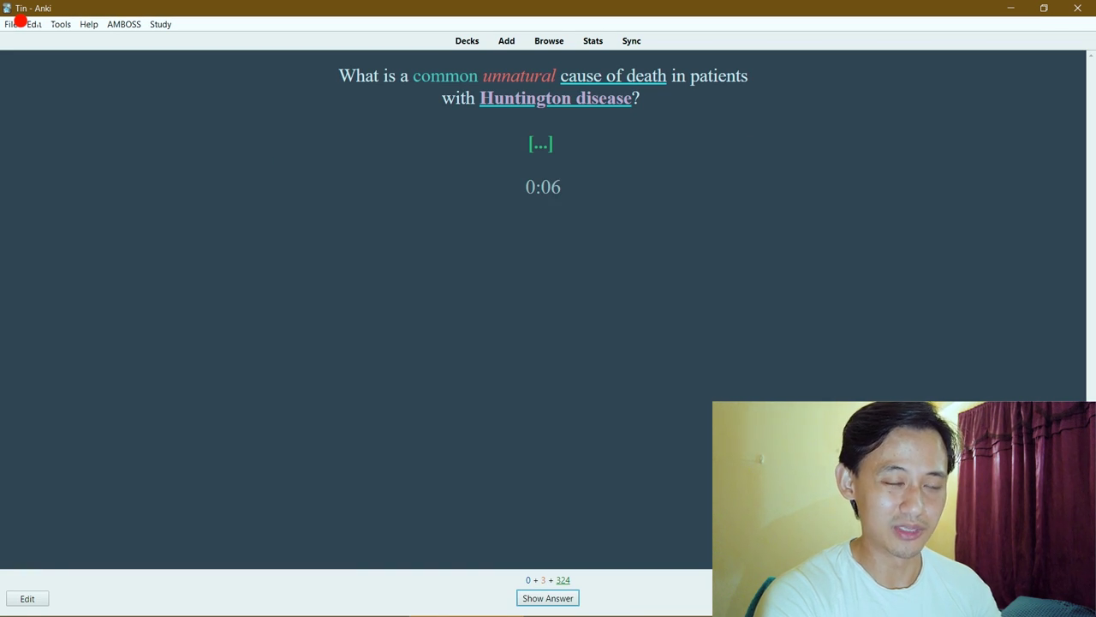
key("space")
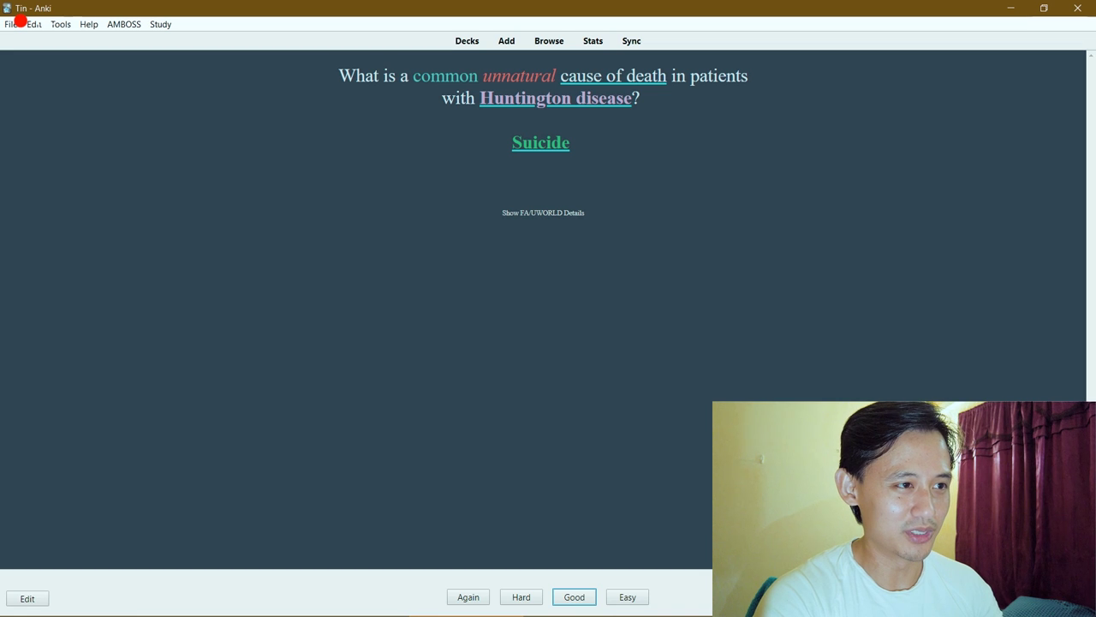
key("space")
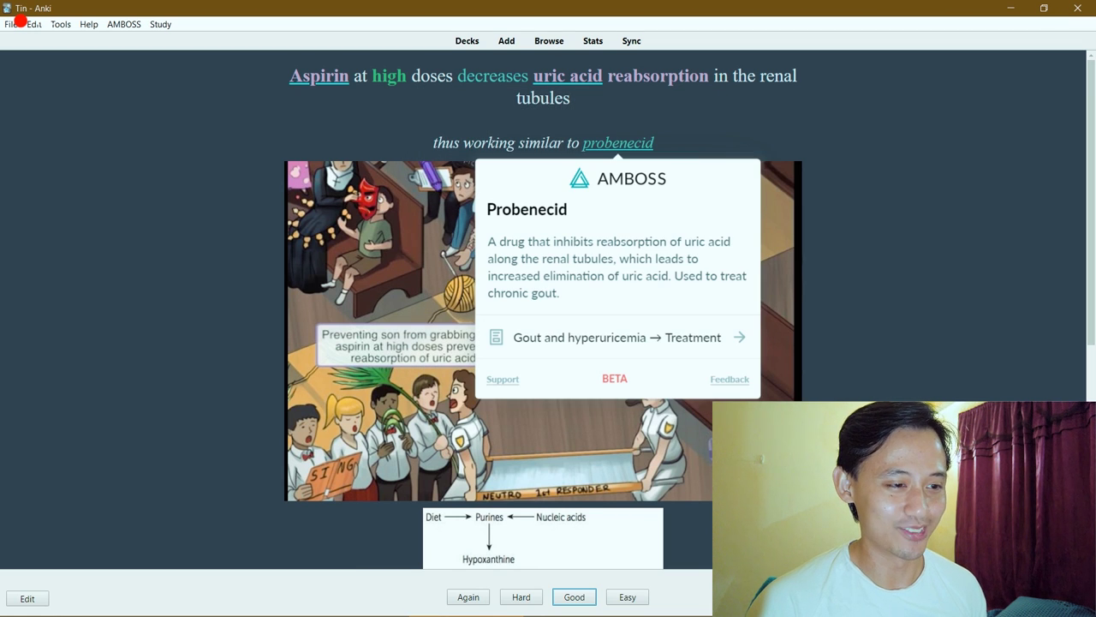
Rate the aspirin card Good, then the polymyxin card after viewing AMBOSS's CNS tooltip, and exit to Decks
scroll(543, 309, "down", 5)
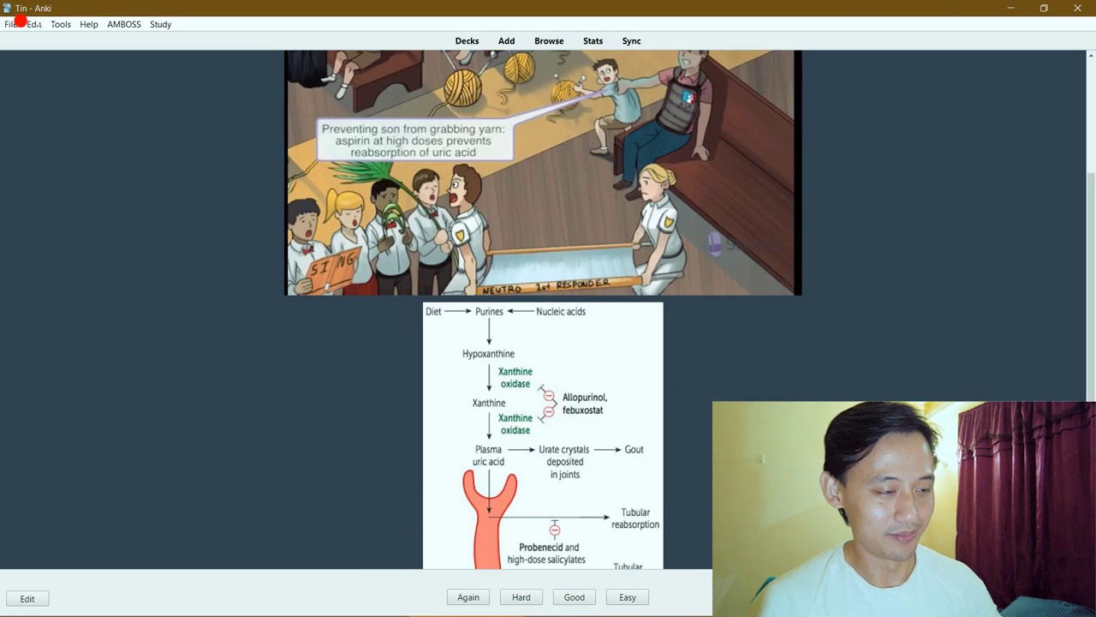
key("3")
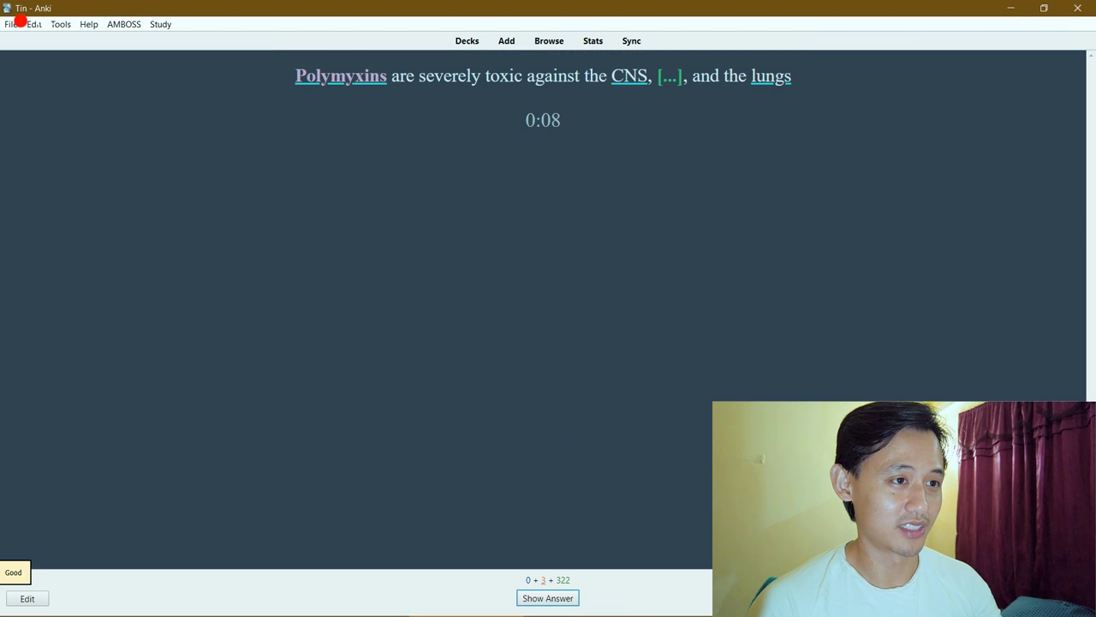
key("space")
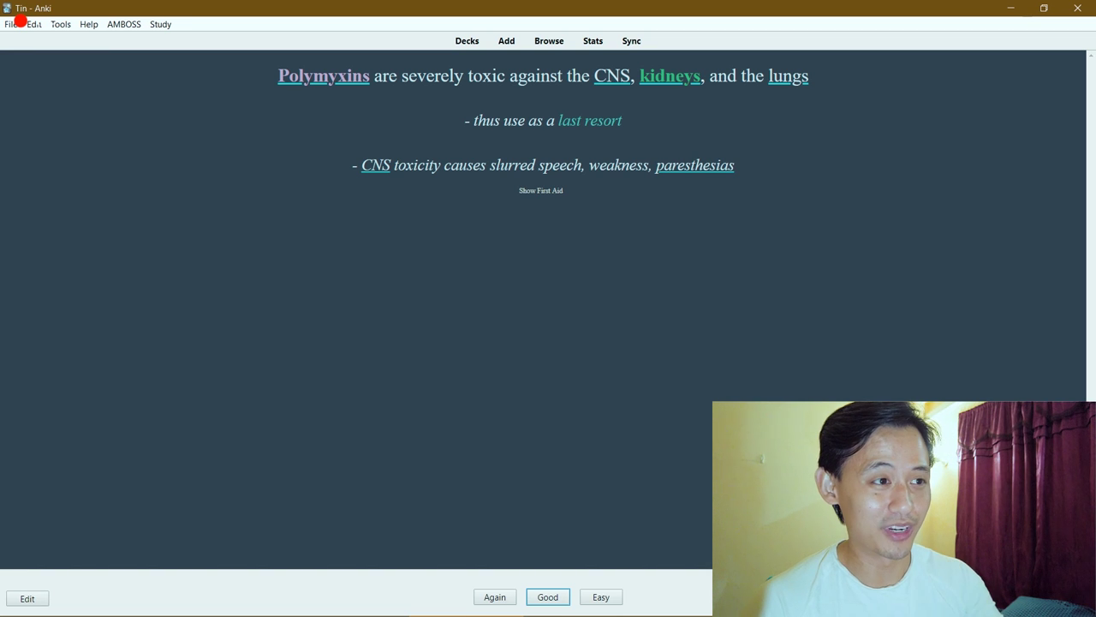
mouse_move(612, 79)
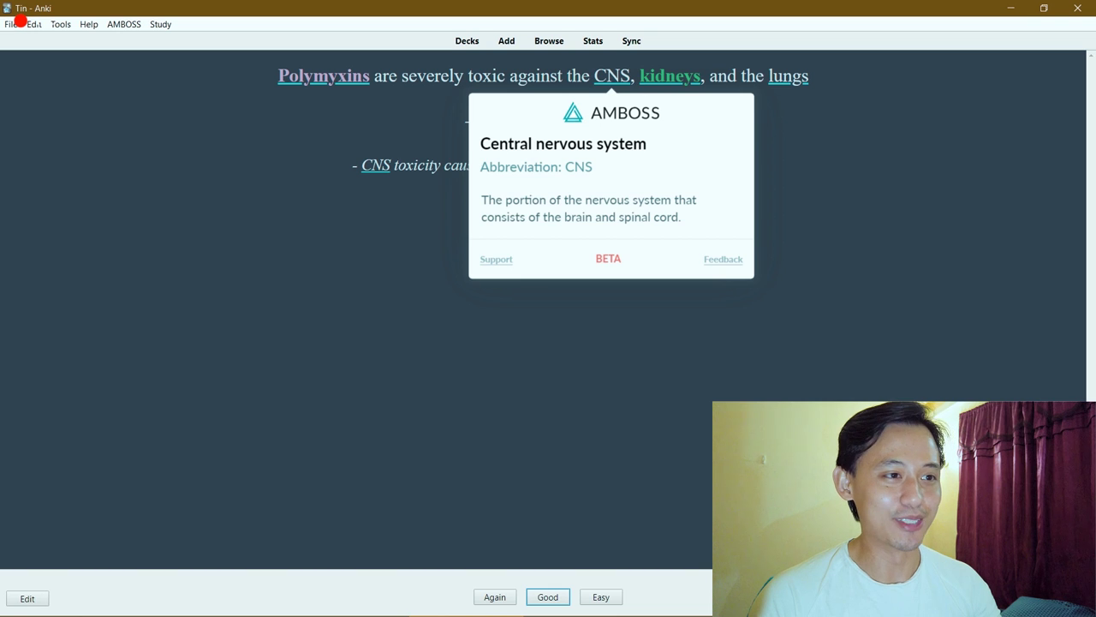
key("space")
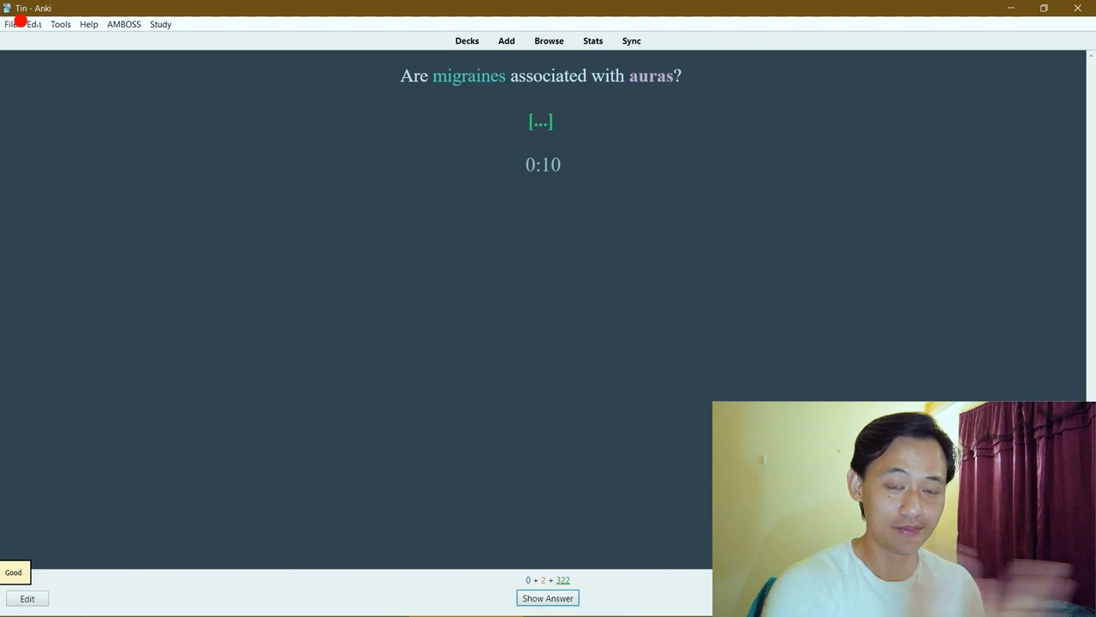
key("d")
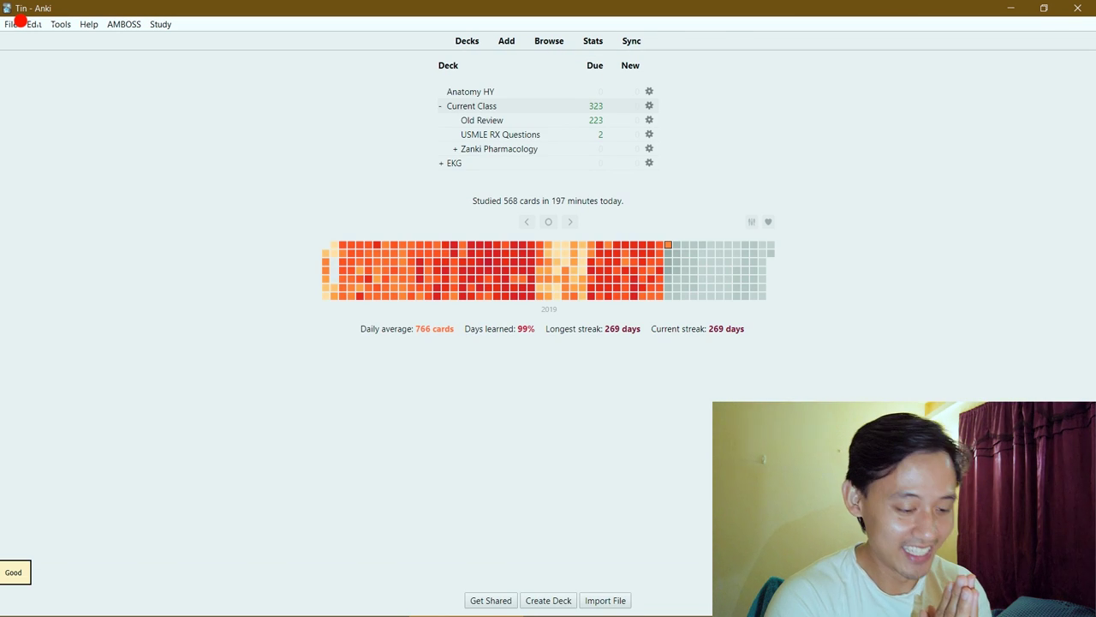